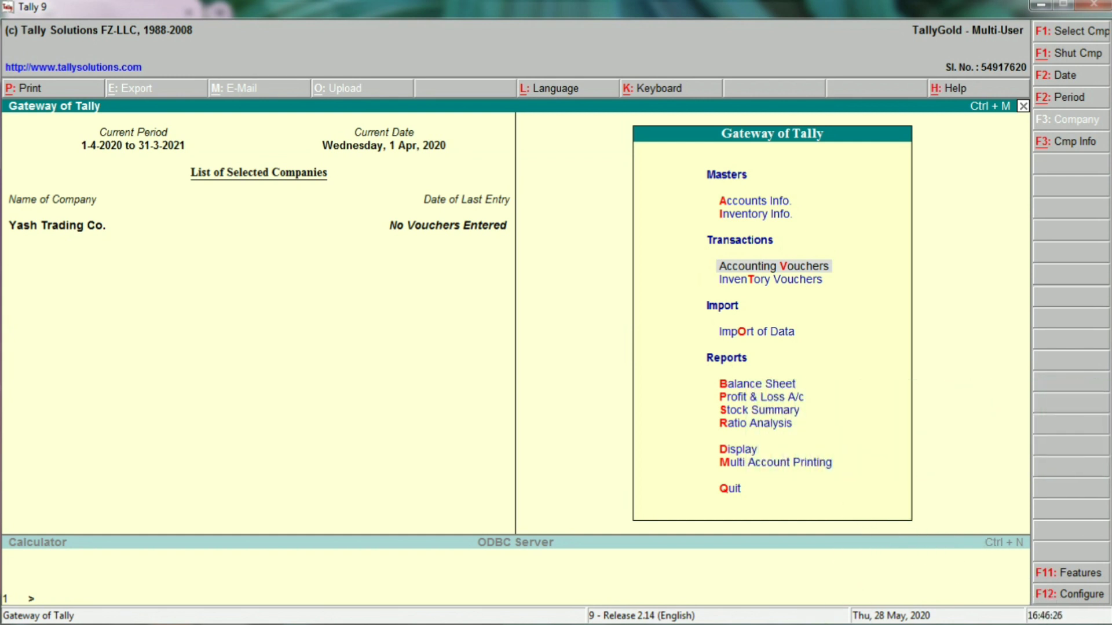
Open single ledger creation under Accounts Info > Ledgers.
key(Up)
key(Up)
key(Return)
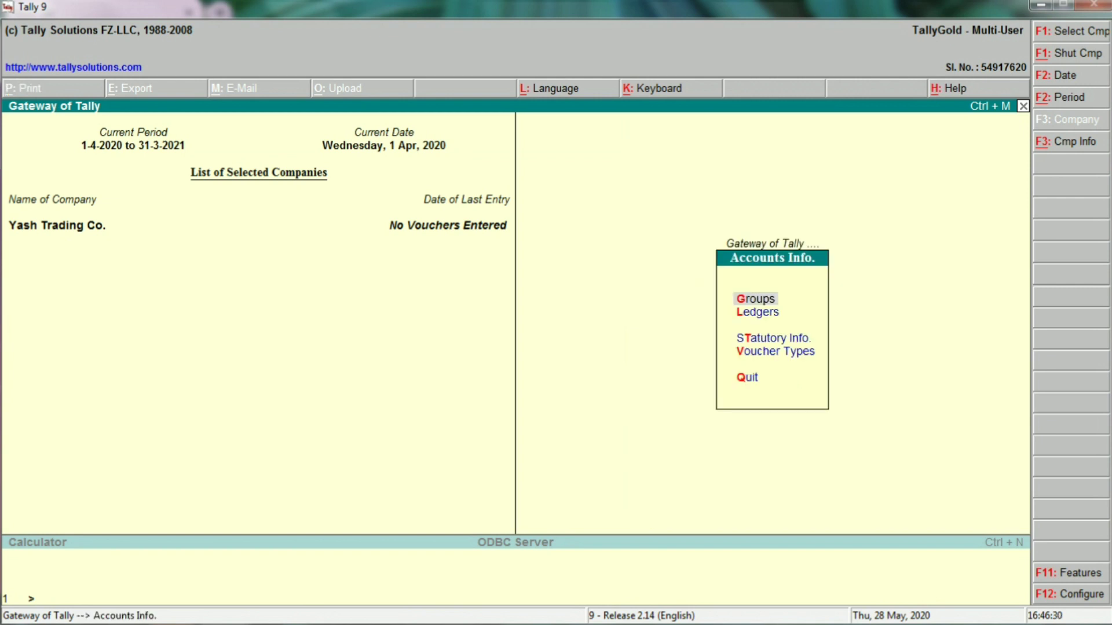
key(Down)
key(Return)
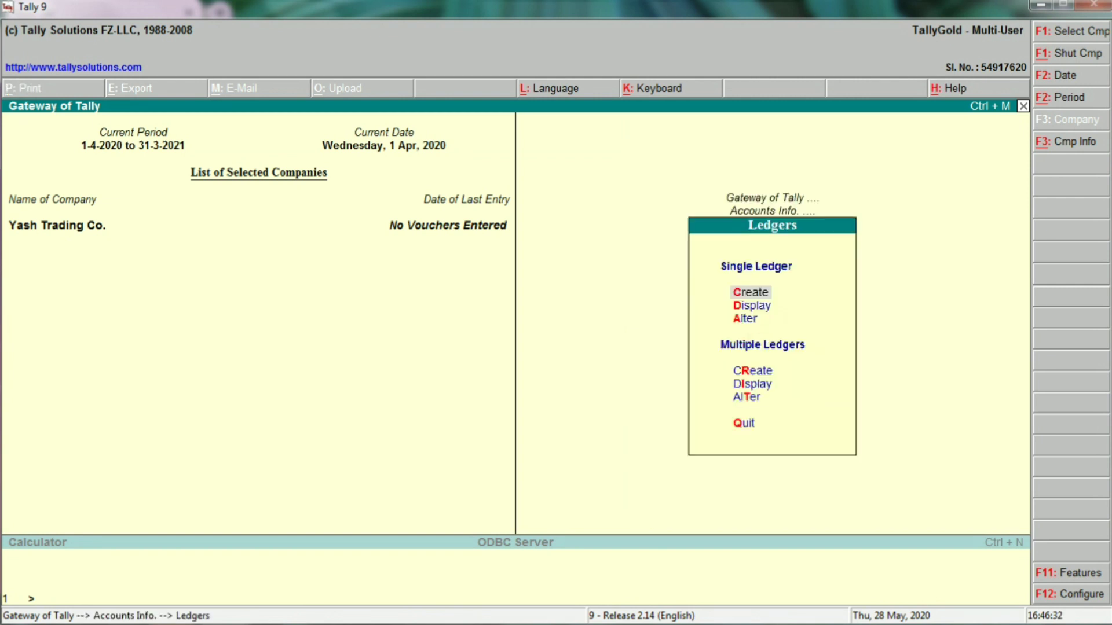
key(Return)
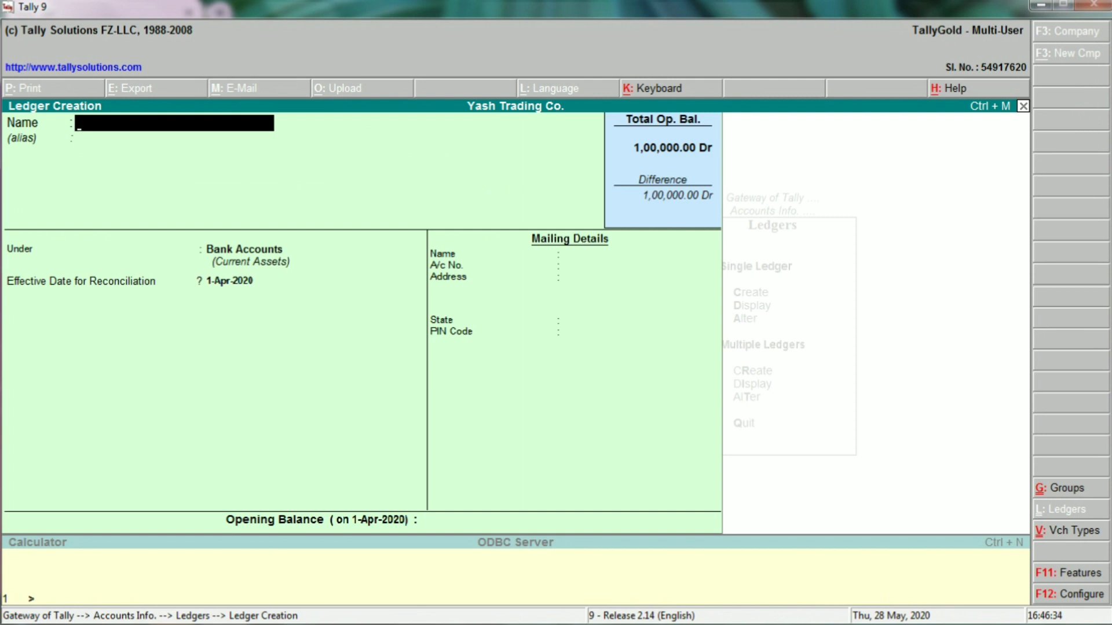
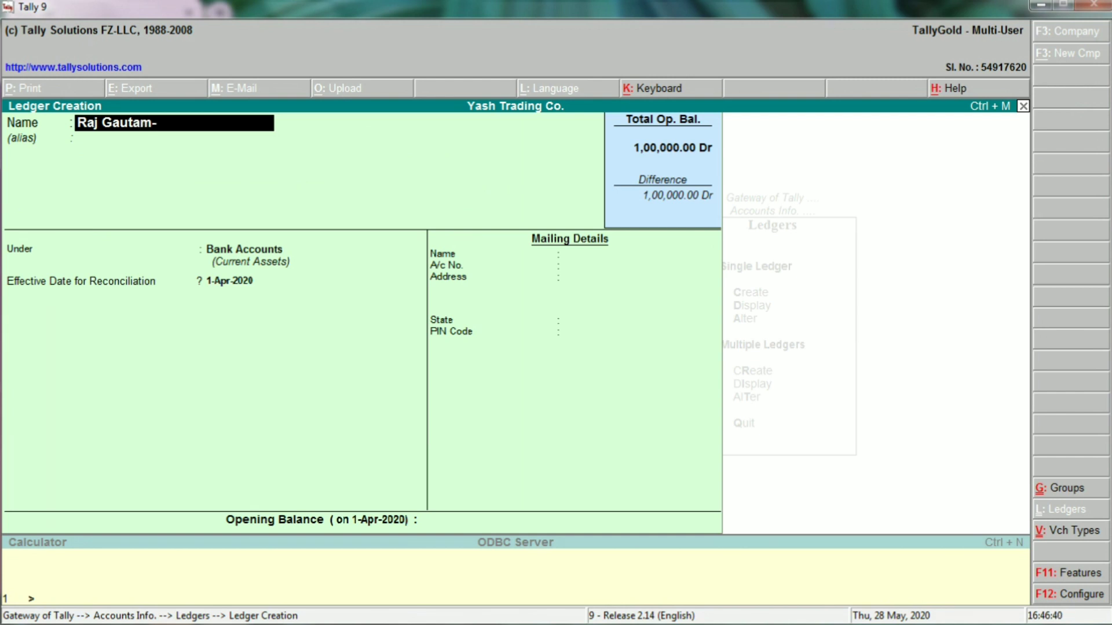
Create the employee's Salary A/c ledger under Indirect Expenses, with no opening balance.
text(Salary a/c)
key(Return)
key(Return)
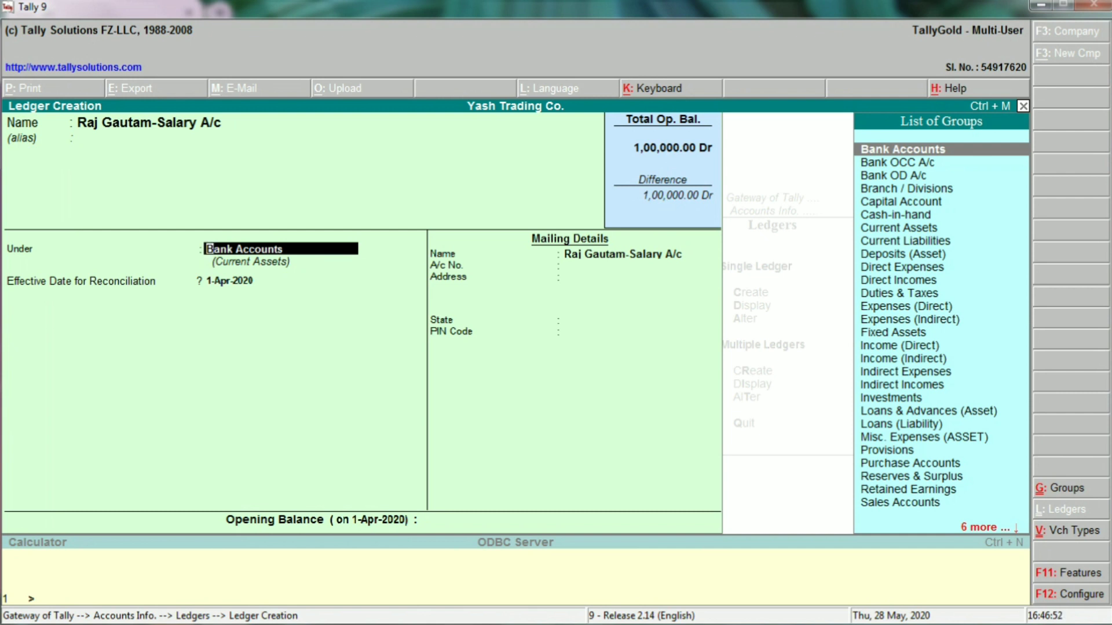
text(Ind)
key(Down)
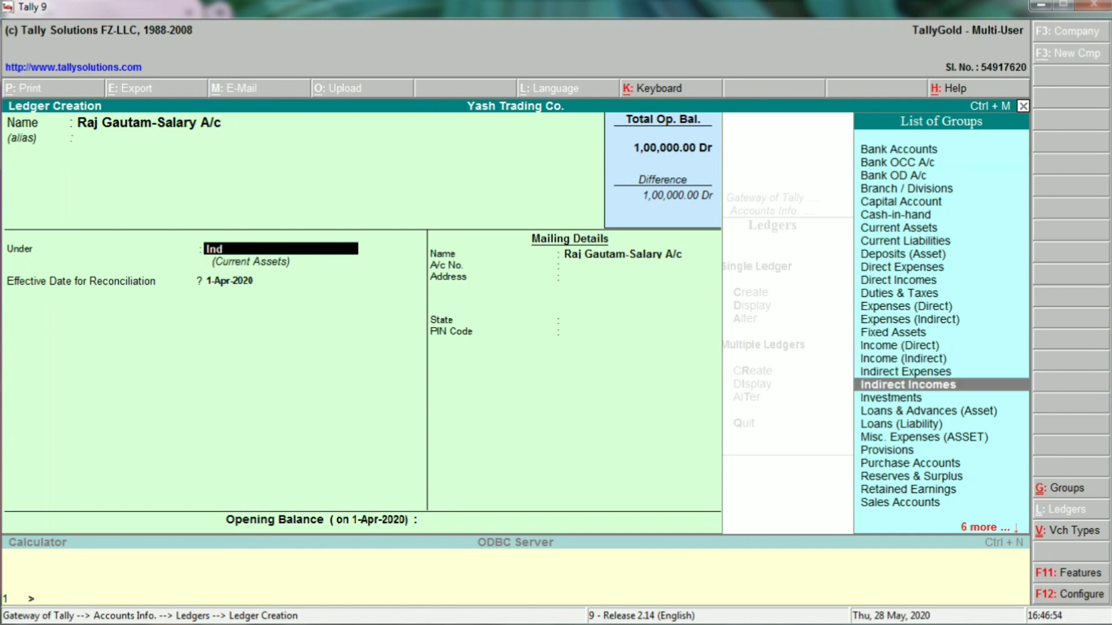
key(Up)
key(Return)
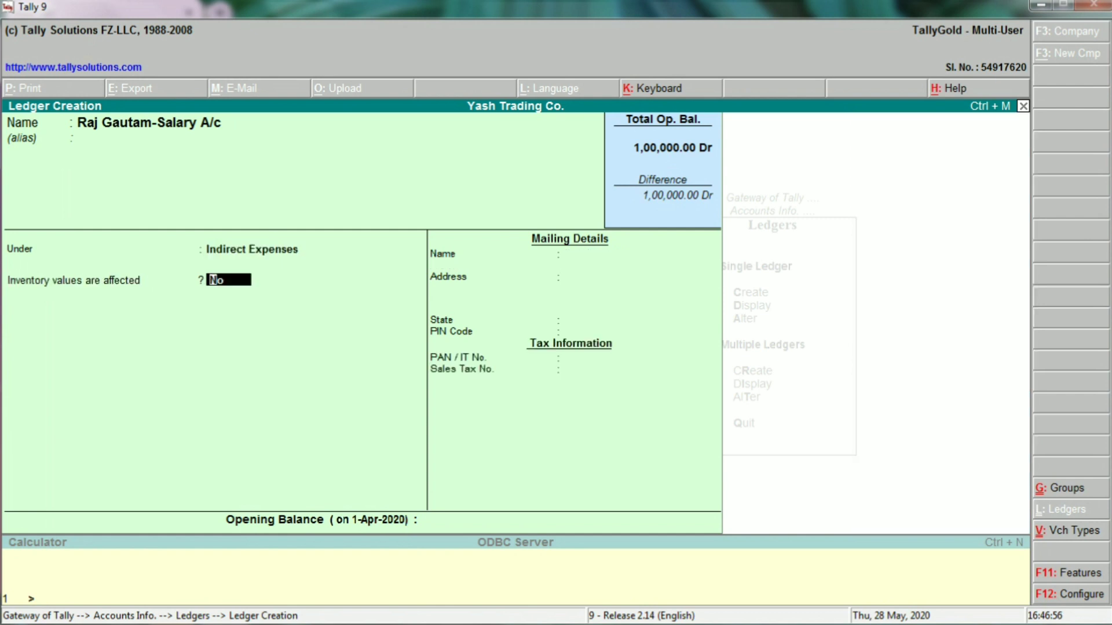
key(Return)
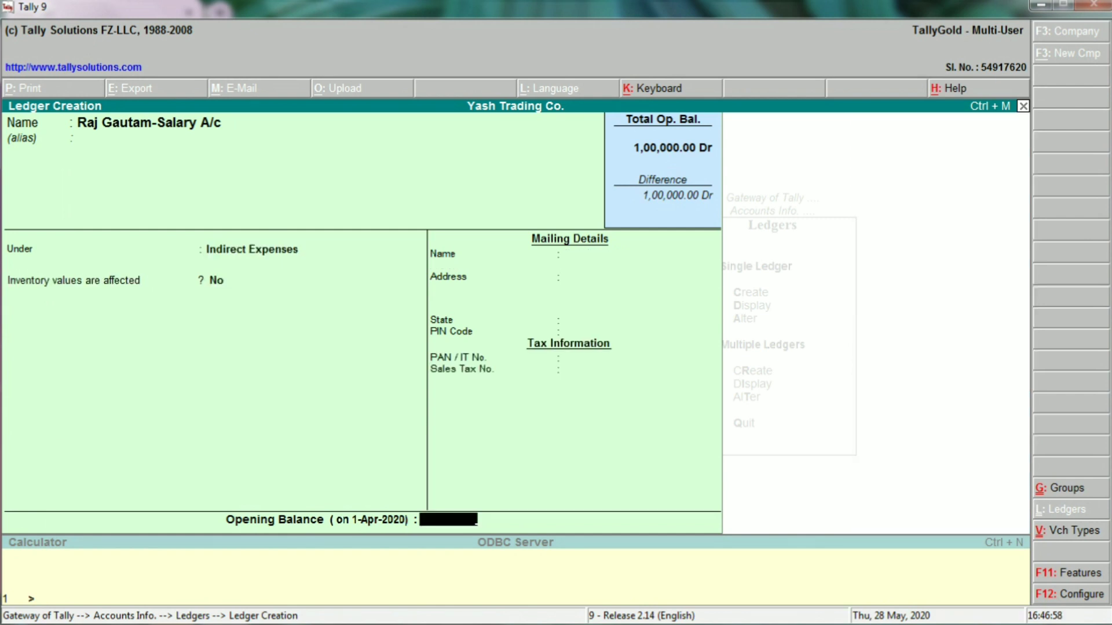
key(Return)
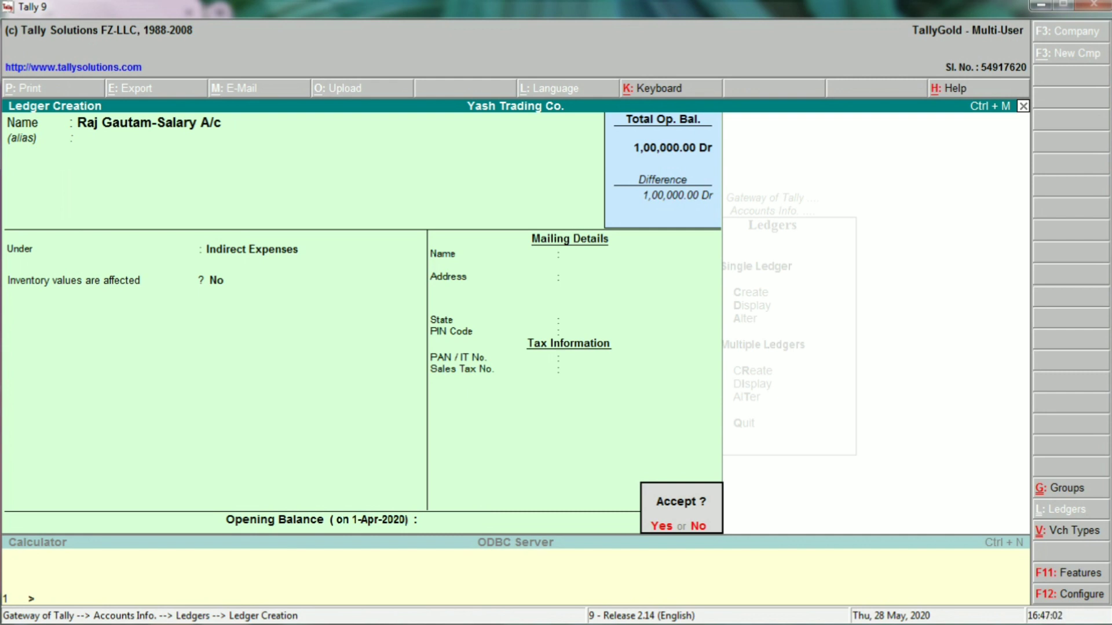
key(Return)
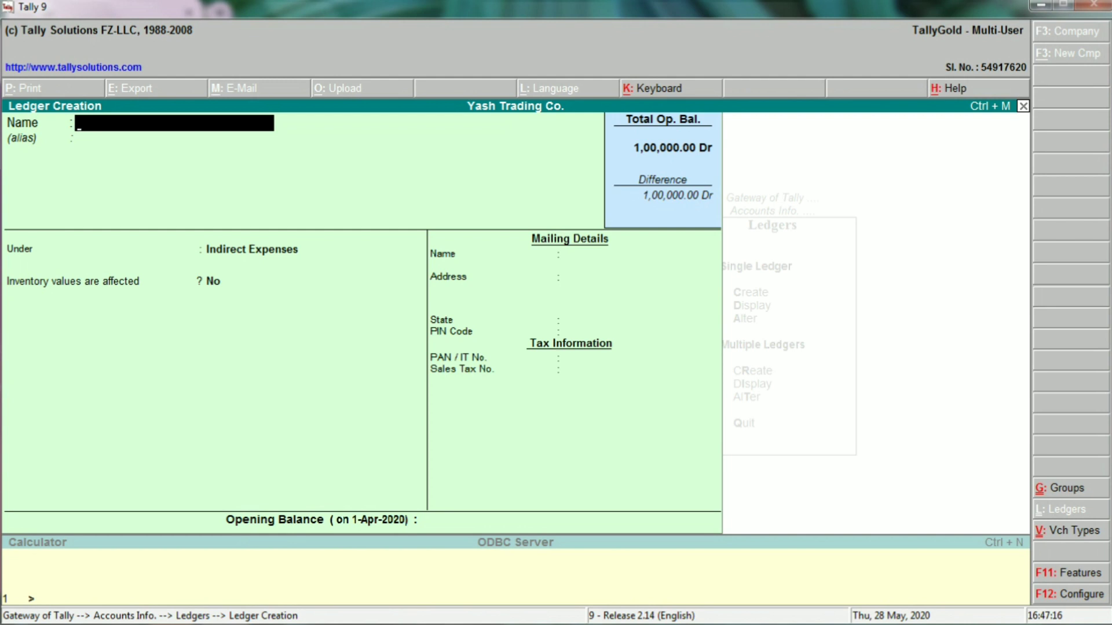
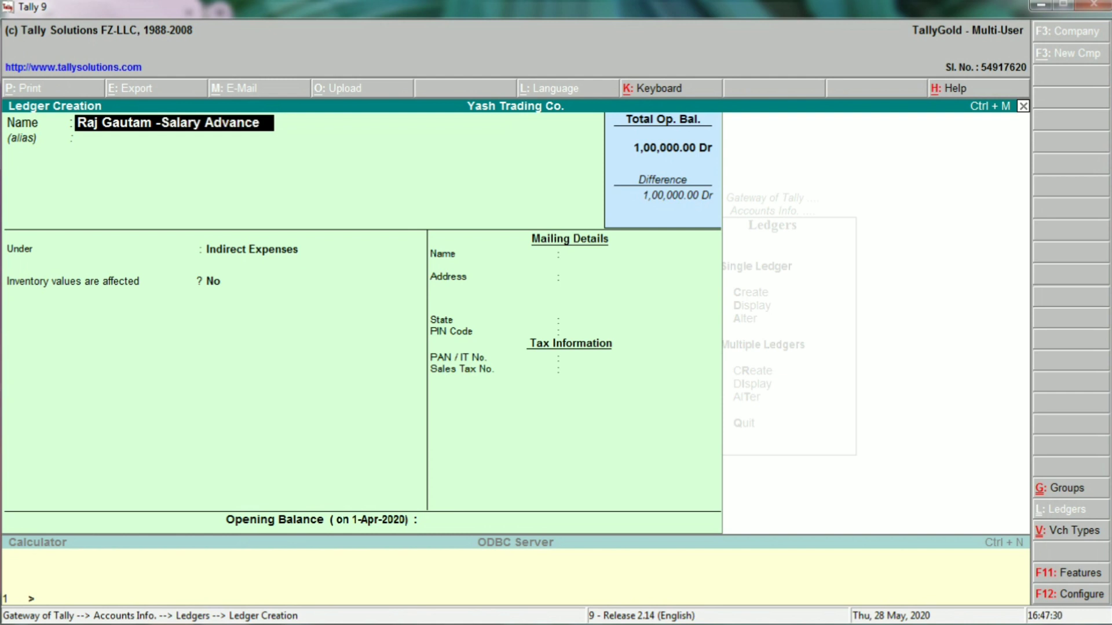
Save the employee's Salary Advance ledger under Loans & Advances (Asset), with state Not Applicable.
key(Return)
key(Return)
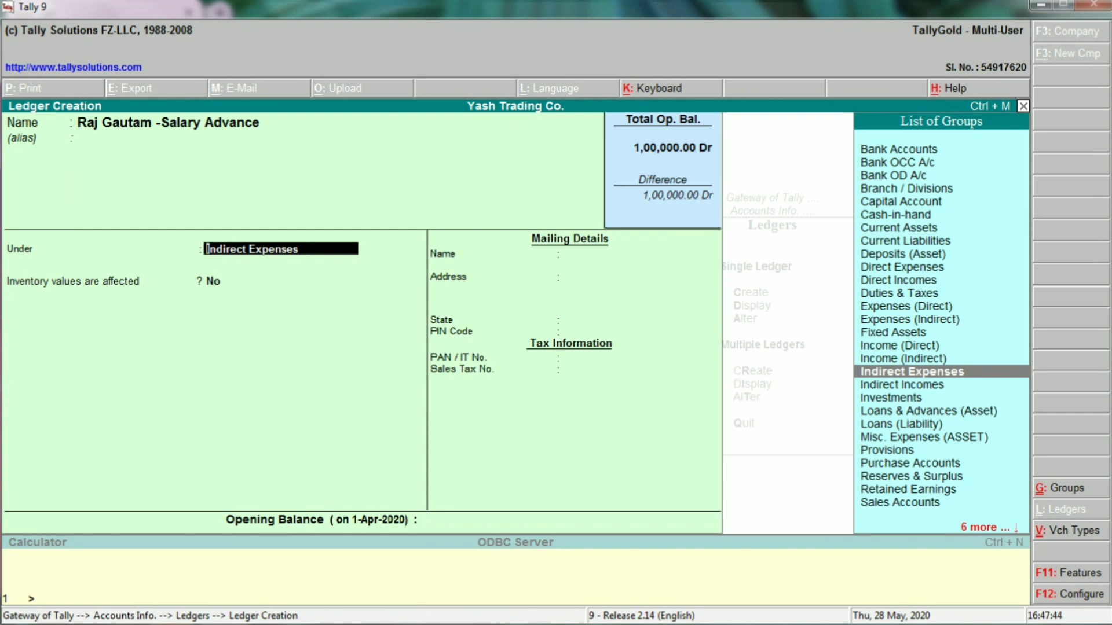
text(Loan)
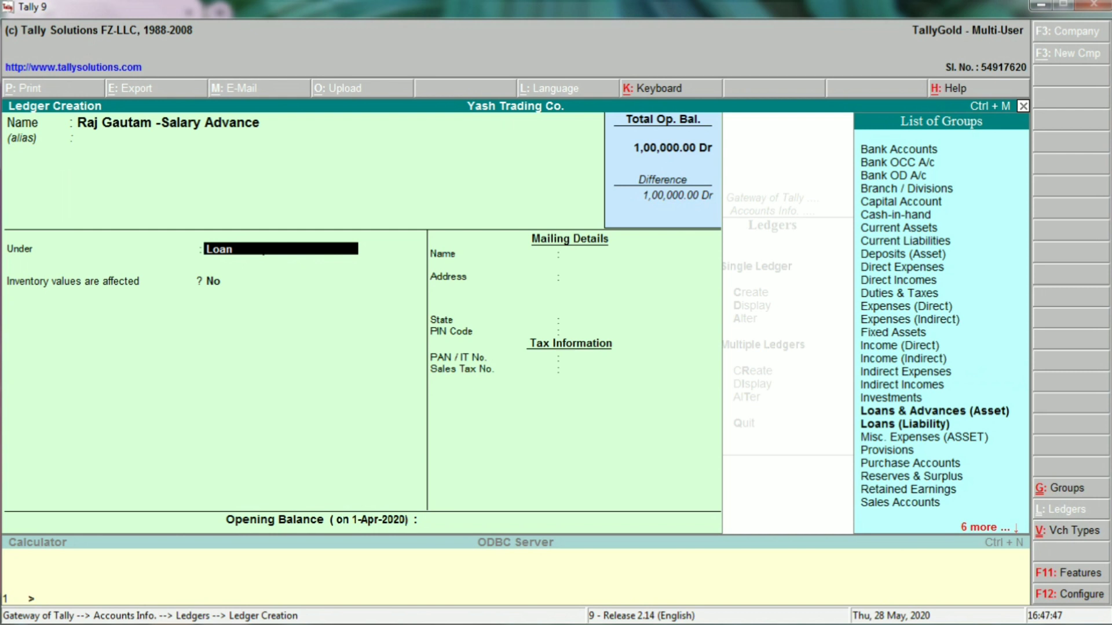
key(Down)
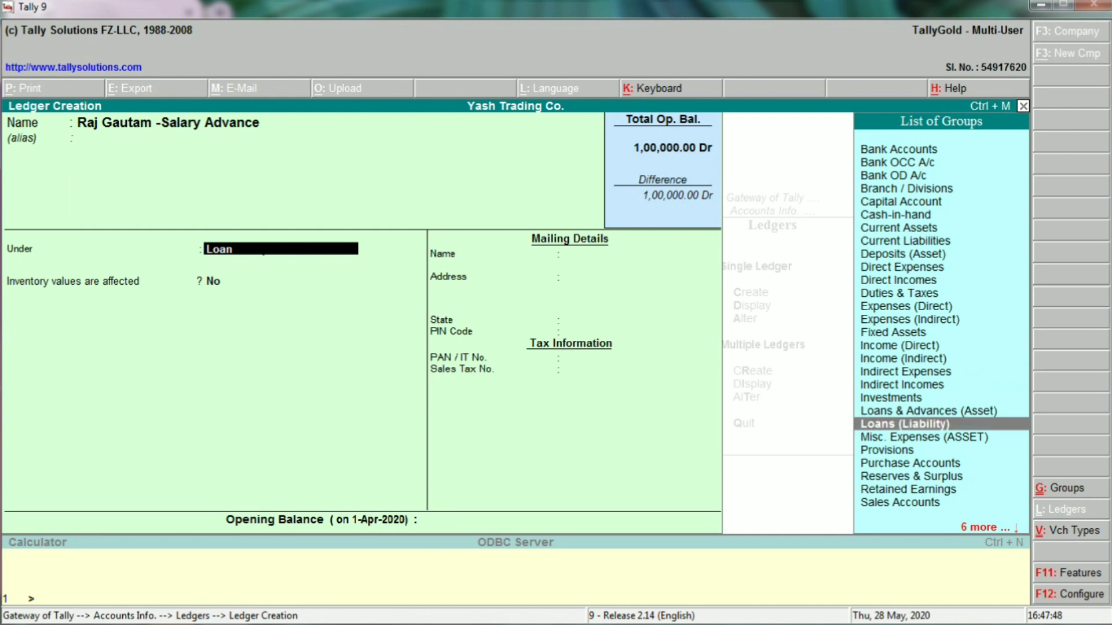
key(Up)
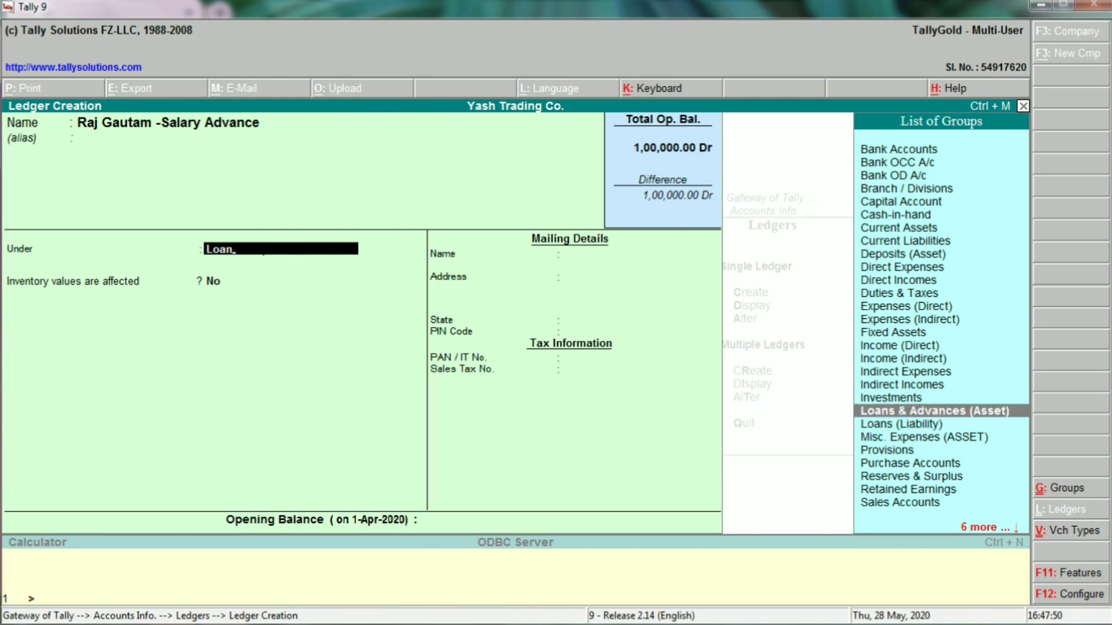
key(Return)
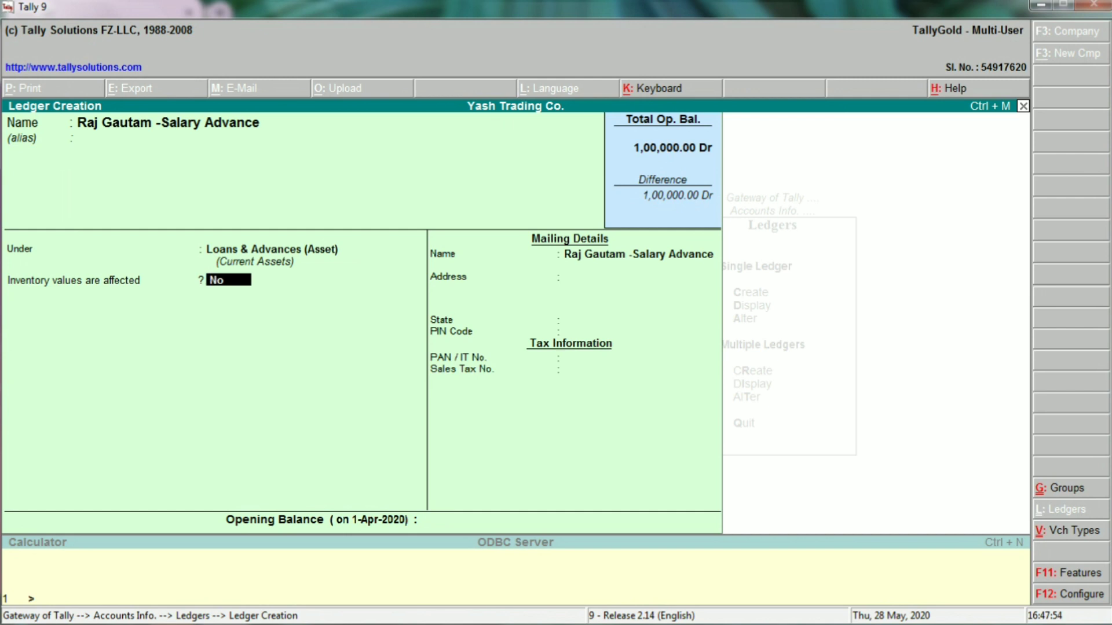
key(Return)
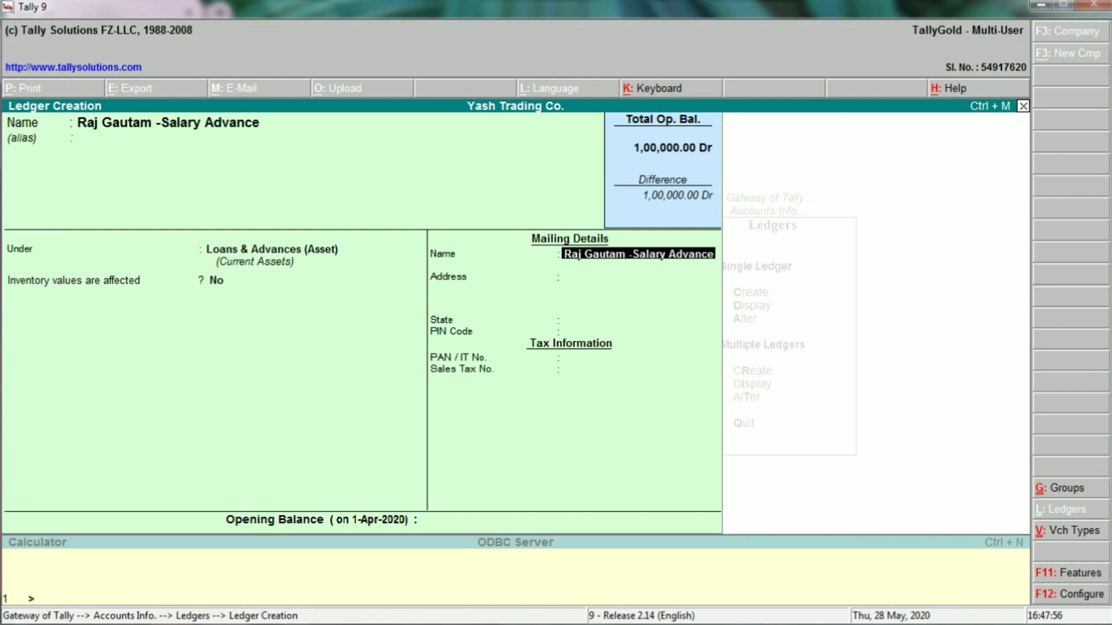
key(Return)
key(Return)
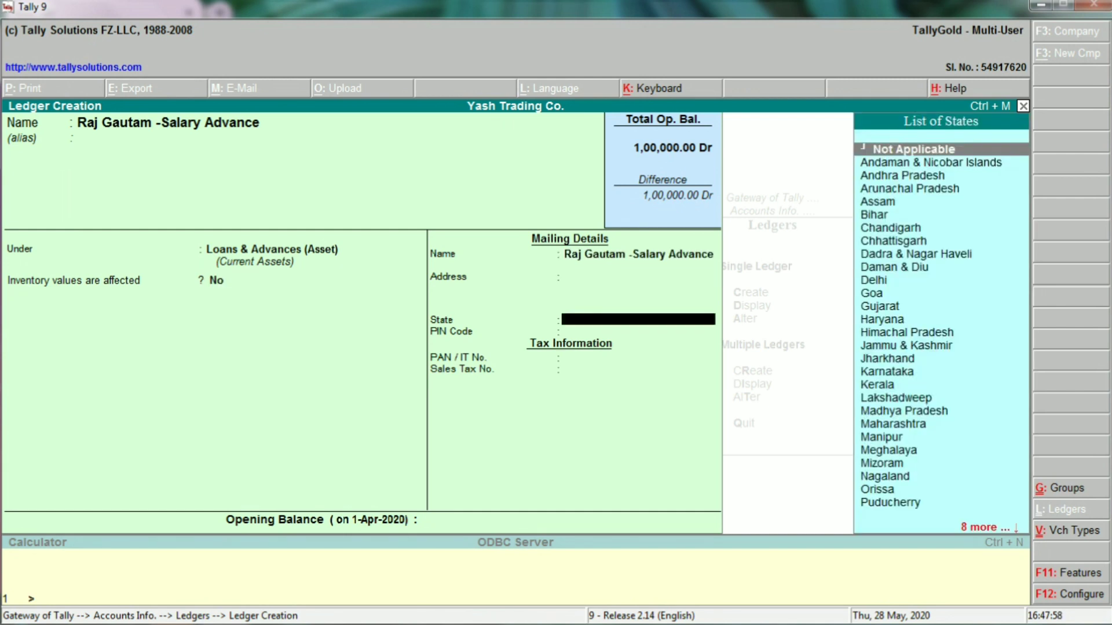
key(Return)
key(Return)
key(Return)
key(Return)
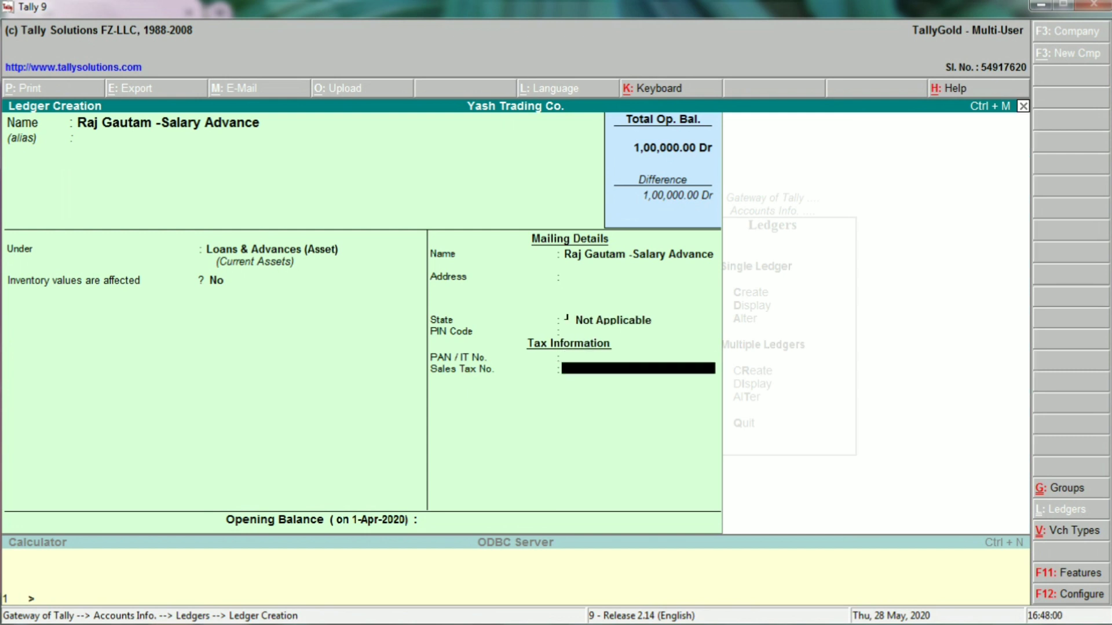
key(Return)
key(Return)
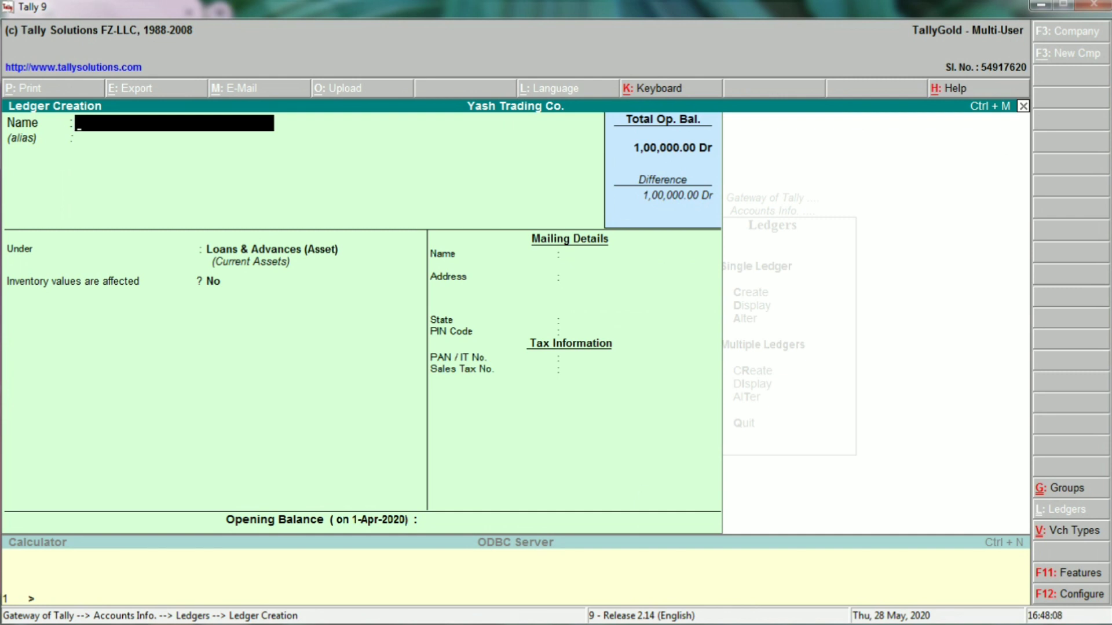
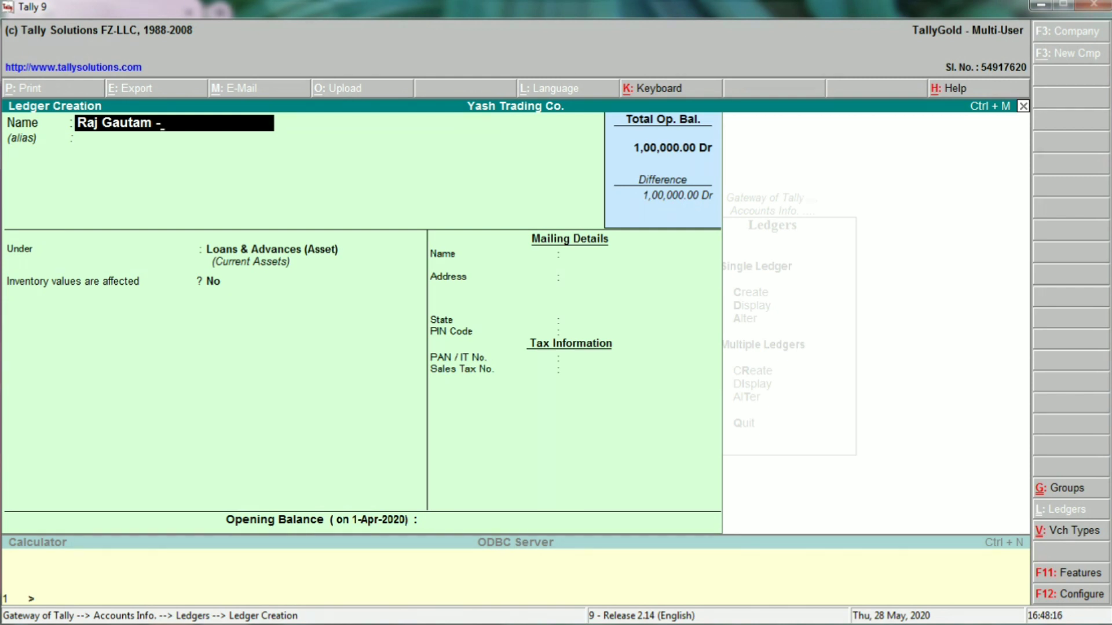
Save the employee's Salary Payable ledger under Current Liabilities, leaving the opening balance blank.
text(Salary Pay)
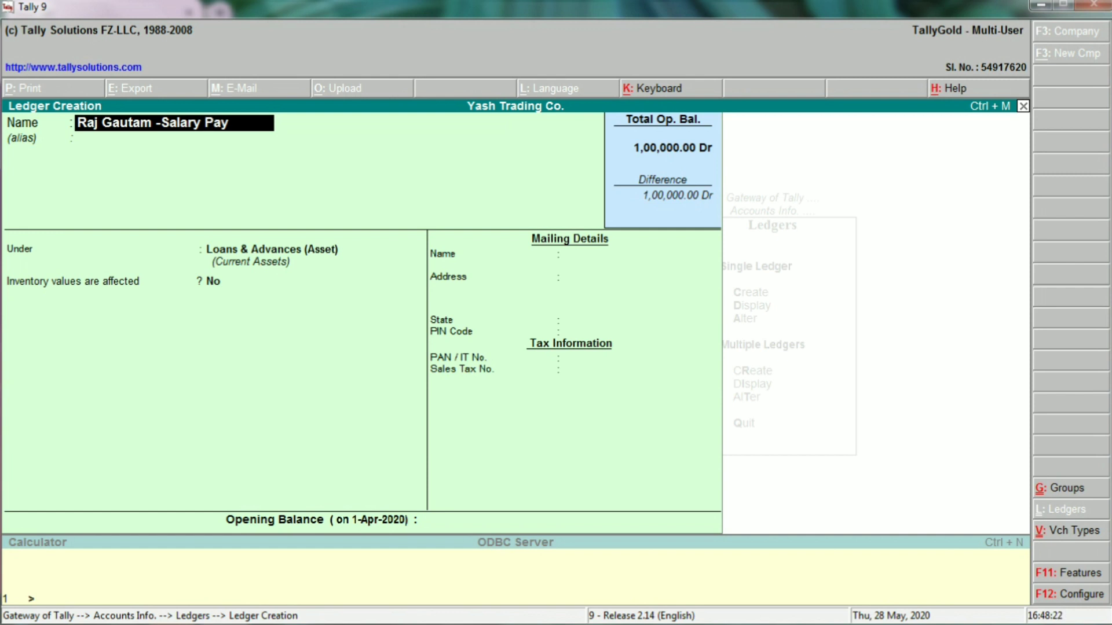
text(able)
key(Return)
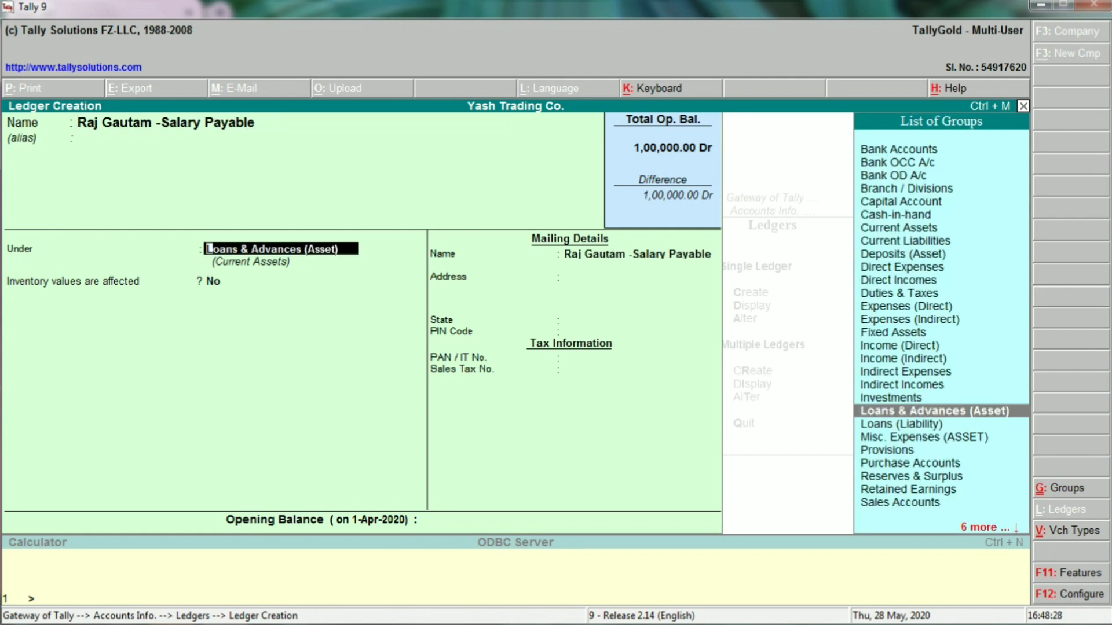
text(C)
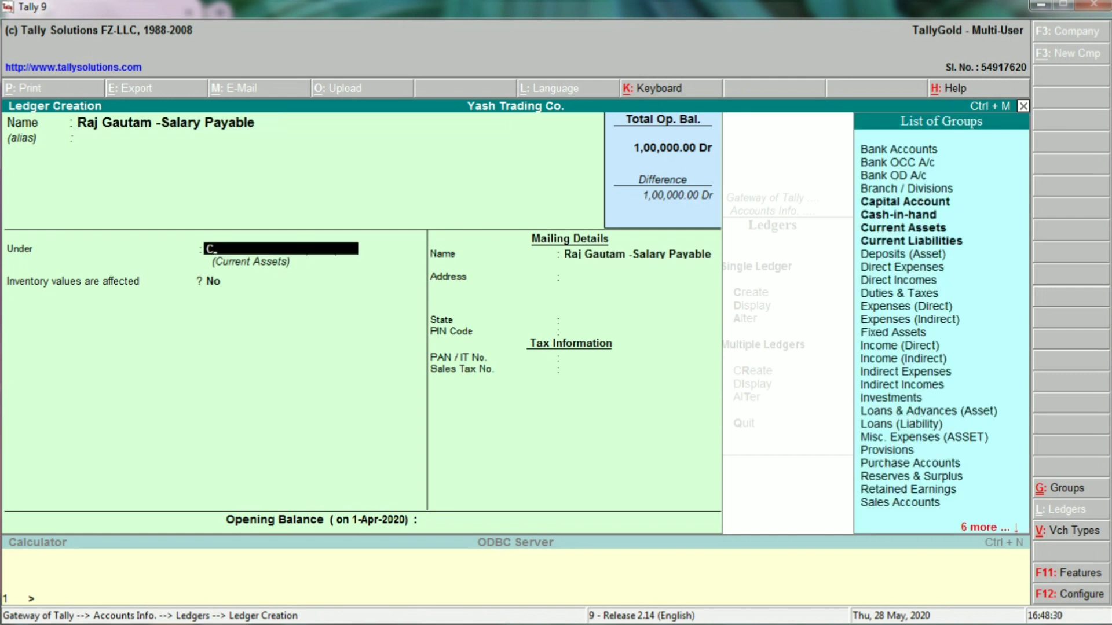
text(ur)
key(Down)
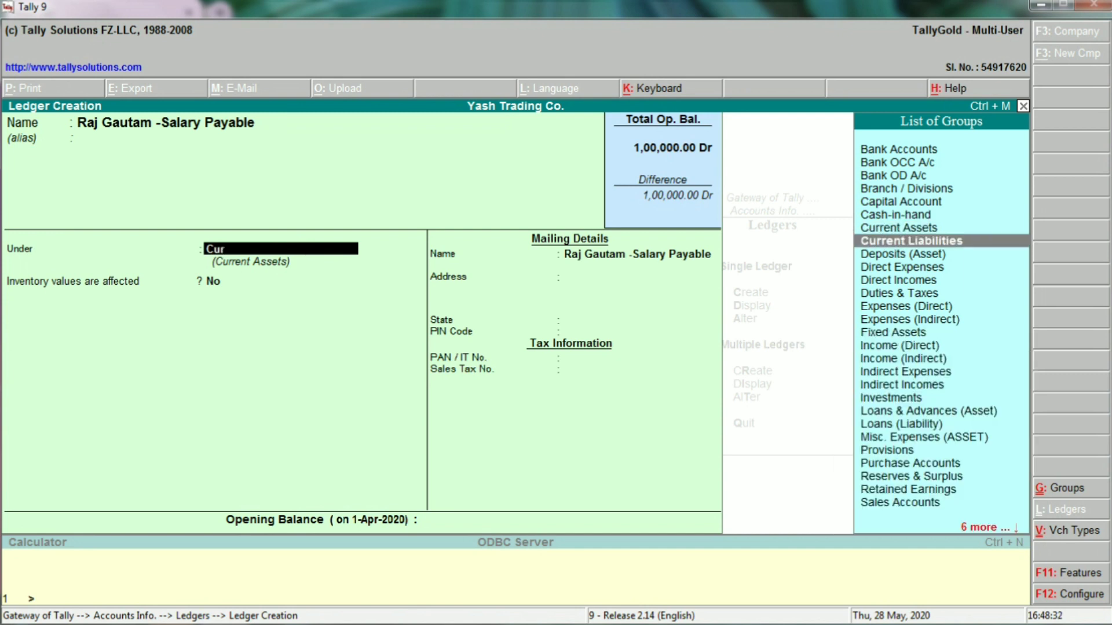
key(Return)
key(Return)
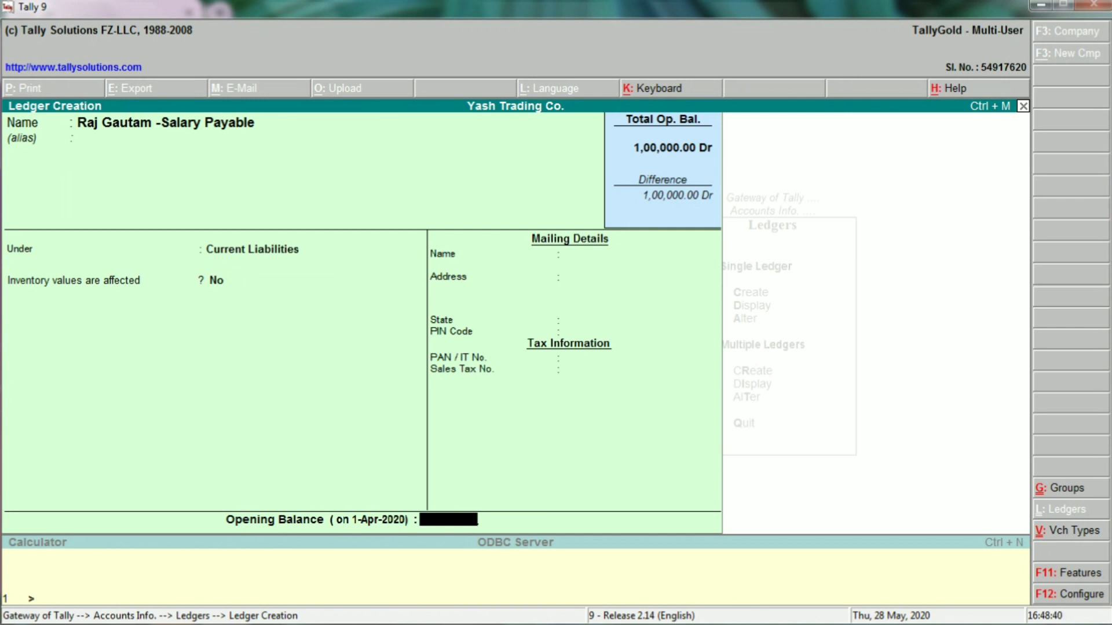
key(Return)
key(Return)
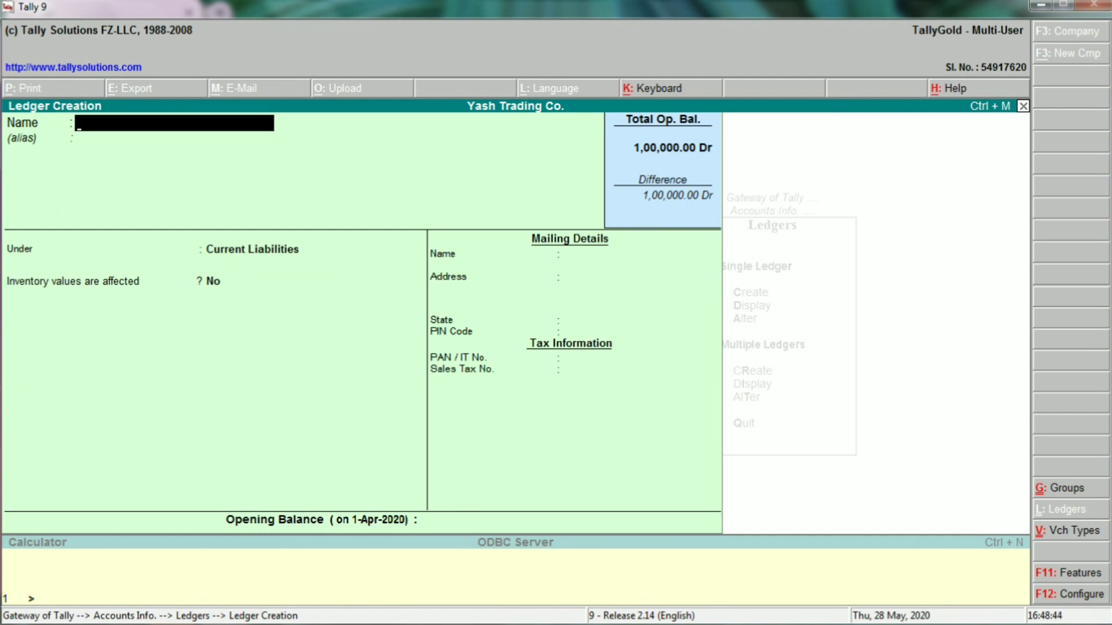
Quit ledger creation and open accounting voucher entry.
key(Escape)
key(Return)
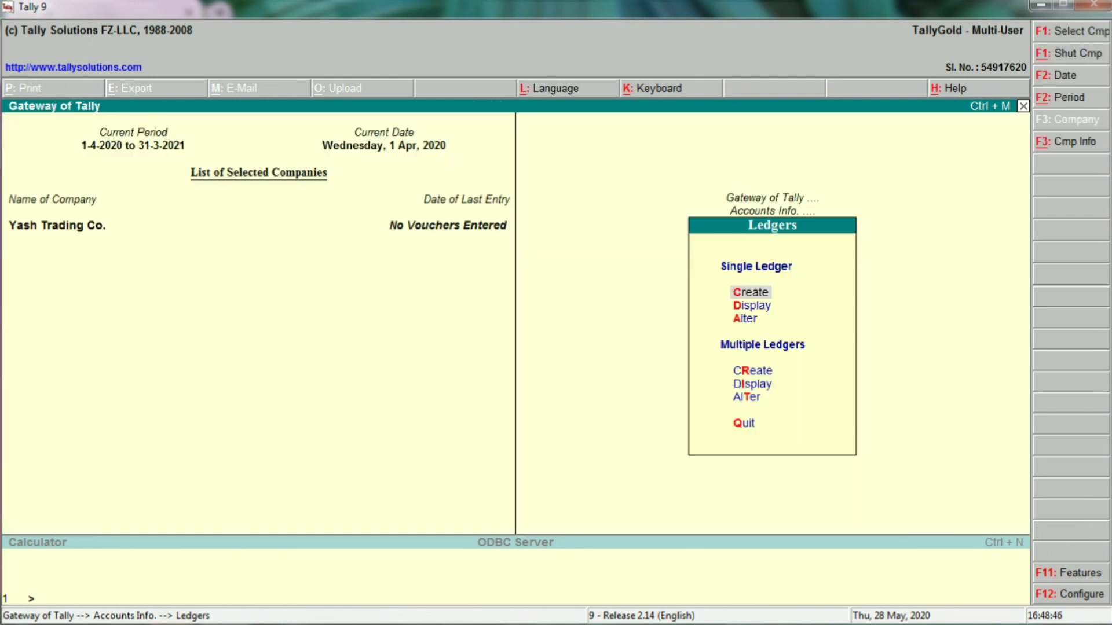
key(Escape)
key(Escape)
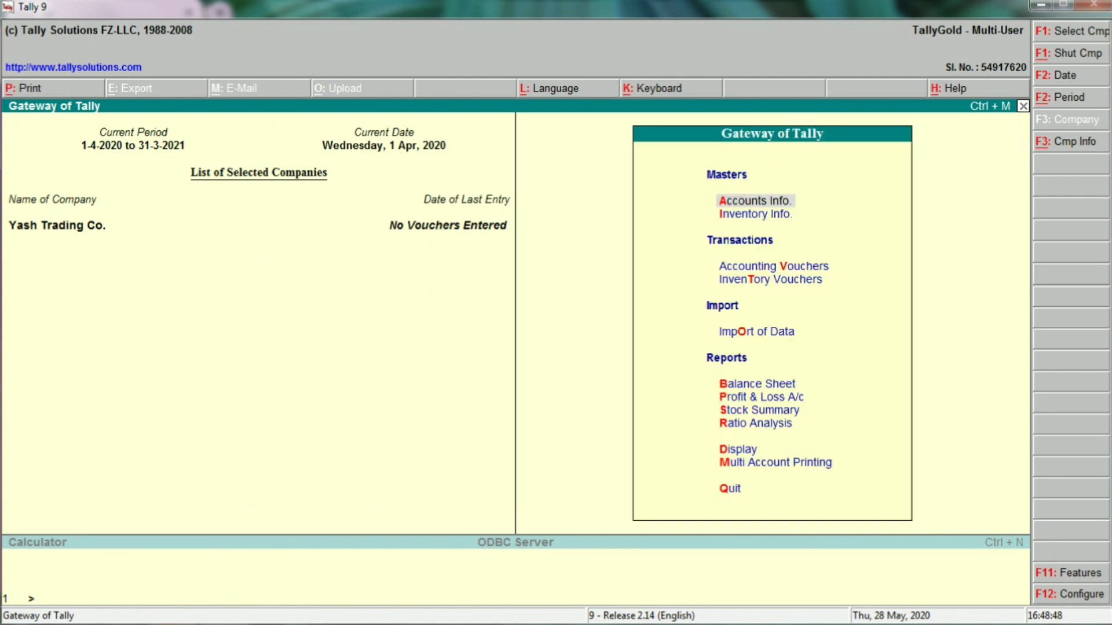
key(Down)
key(Down)
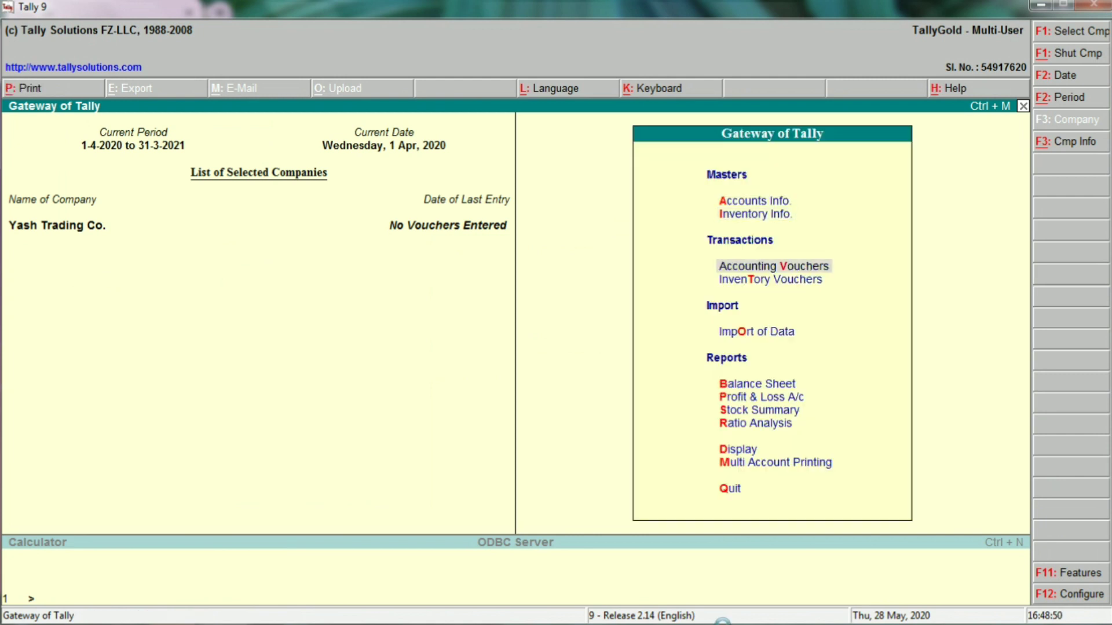
key(Return)
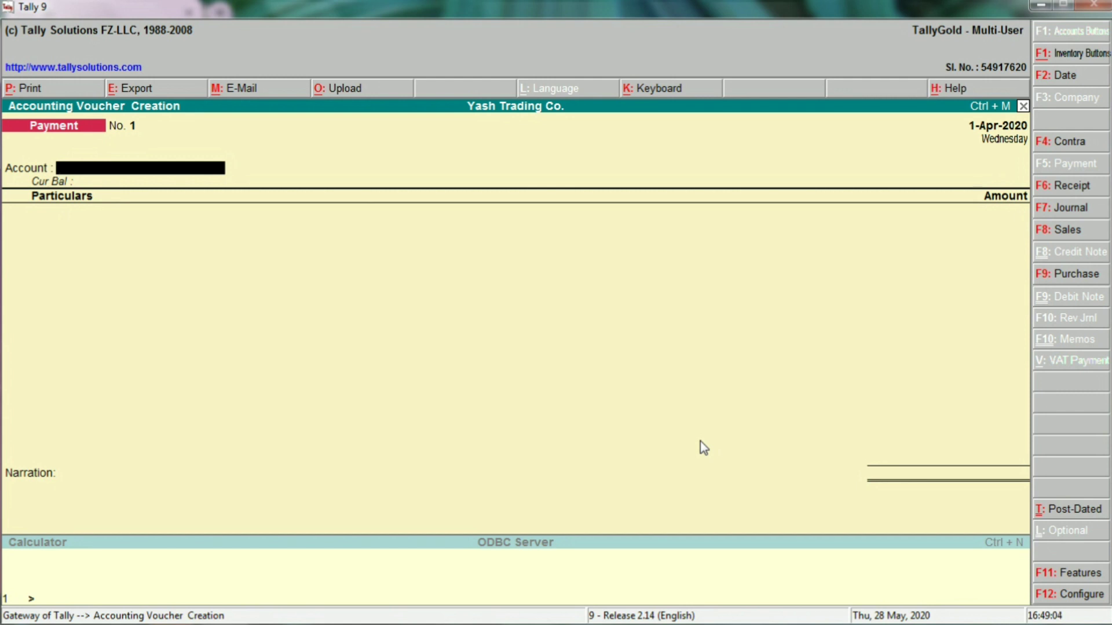
Date Payment voucher No. 1 as 2-Apr-2020.
key(F2)
text(2.4)
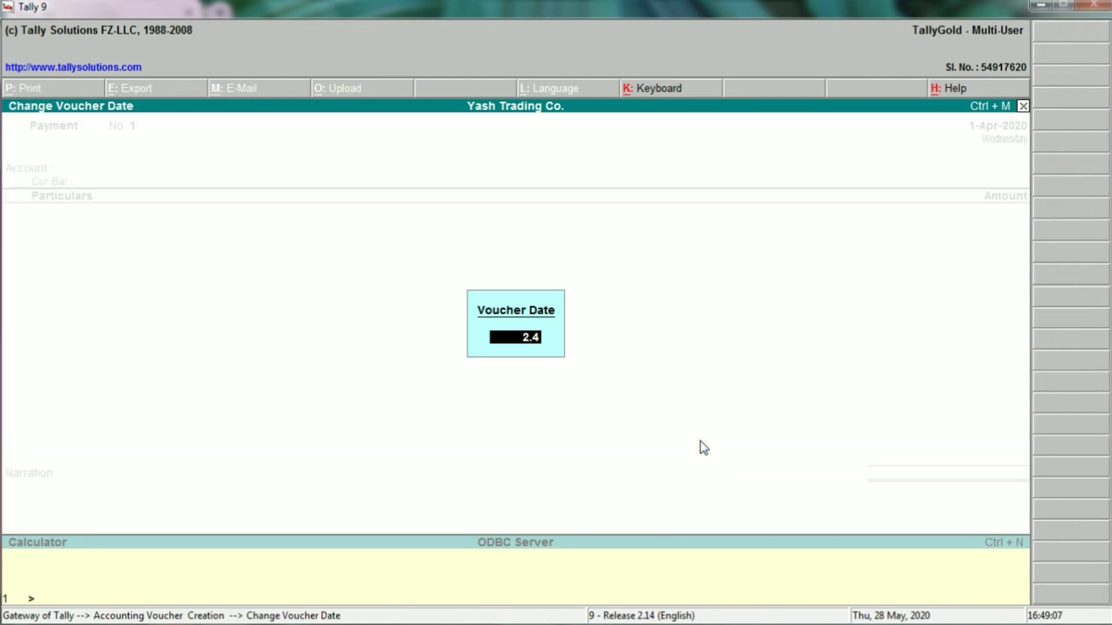
key(Return)
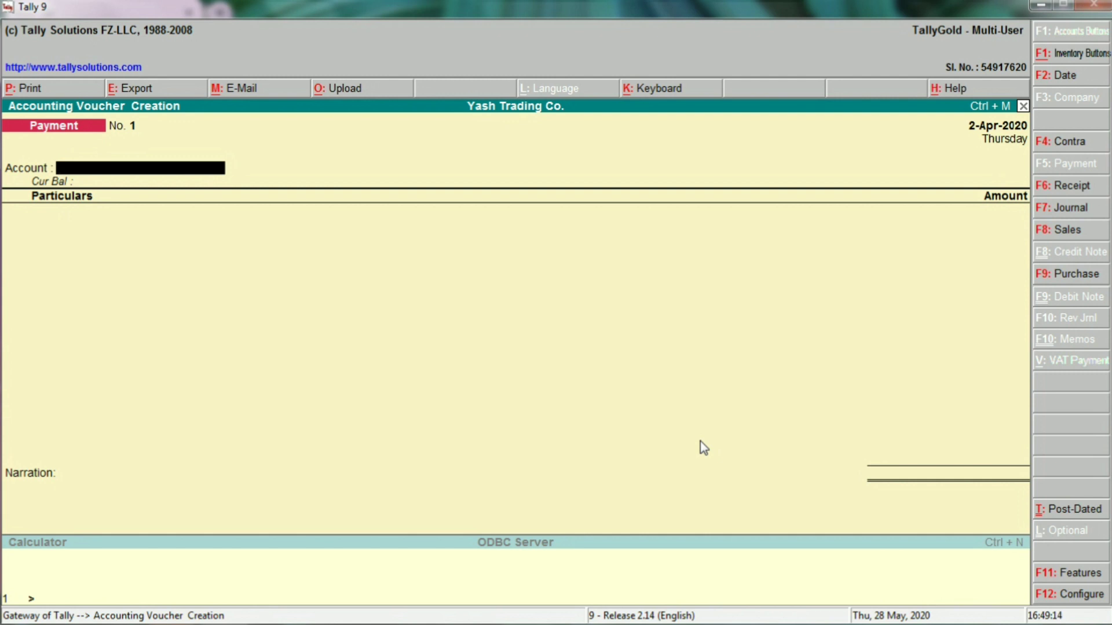
key(Return)
Pay 7,000 from Punjab National Bank to the employee's Salary Advance ledger and save the voucher.
key(Return)
key(Down)
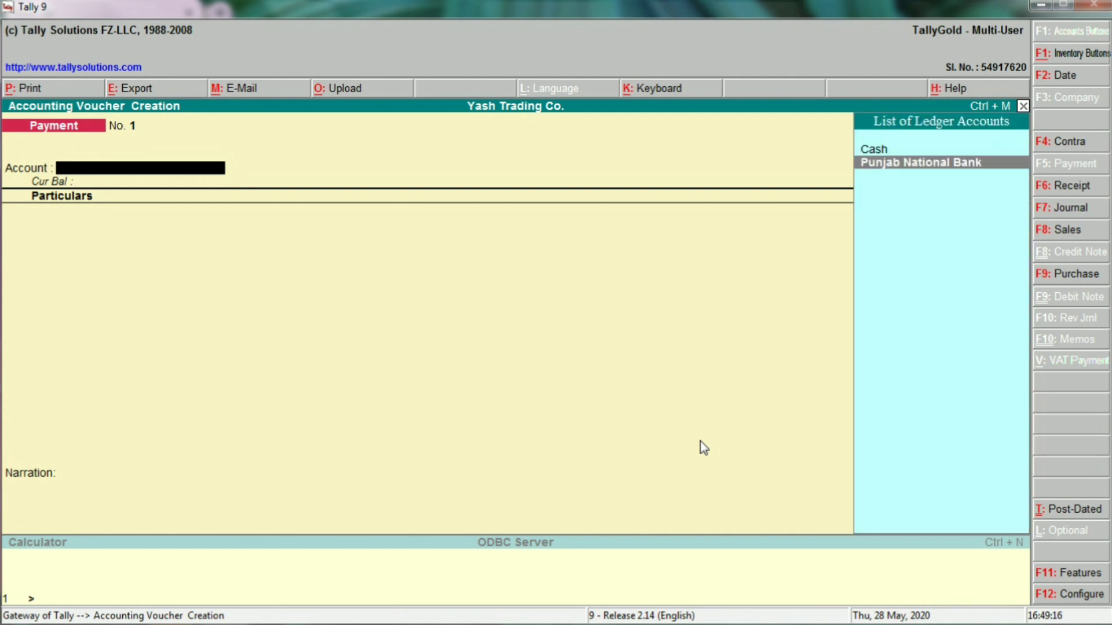
key(Return)
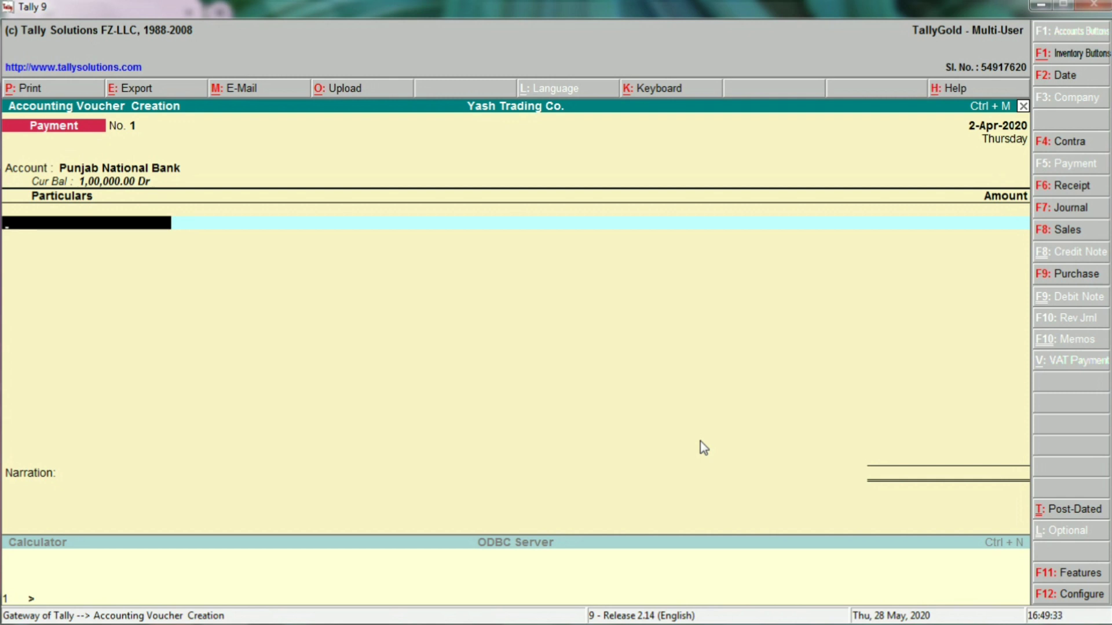
text(Raj)
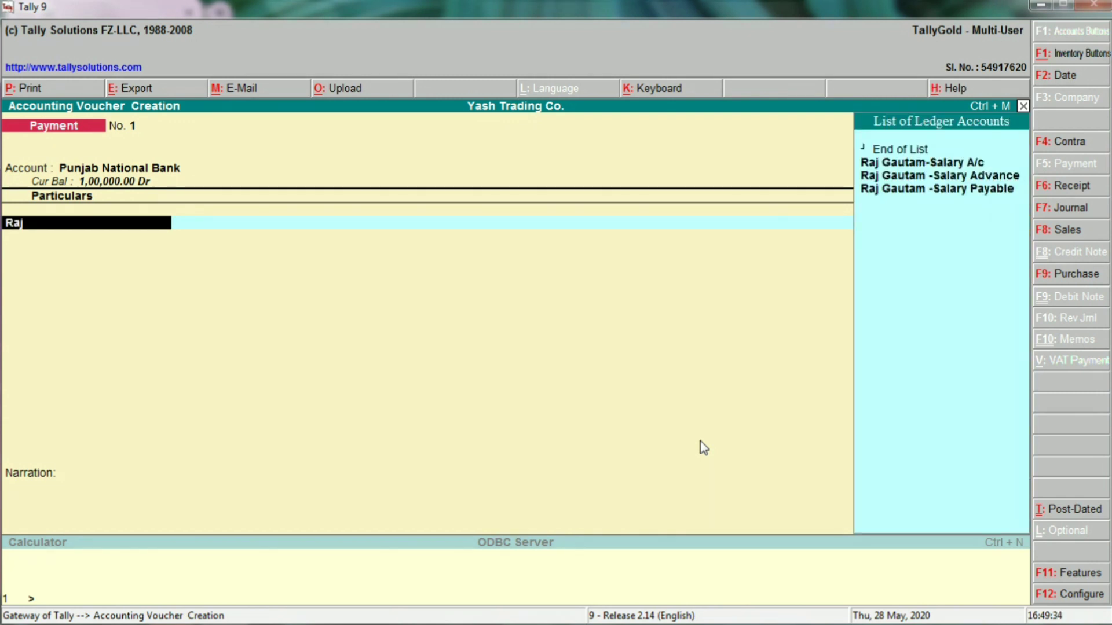
key(Up)
key(Up)
key(Up)
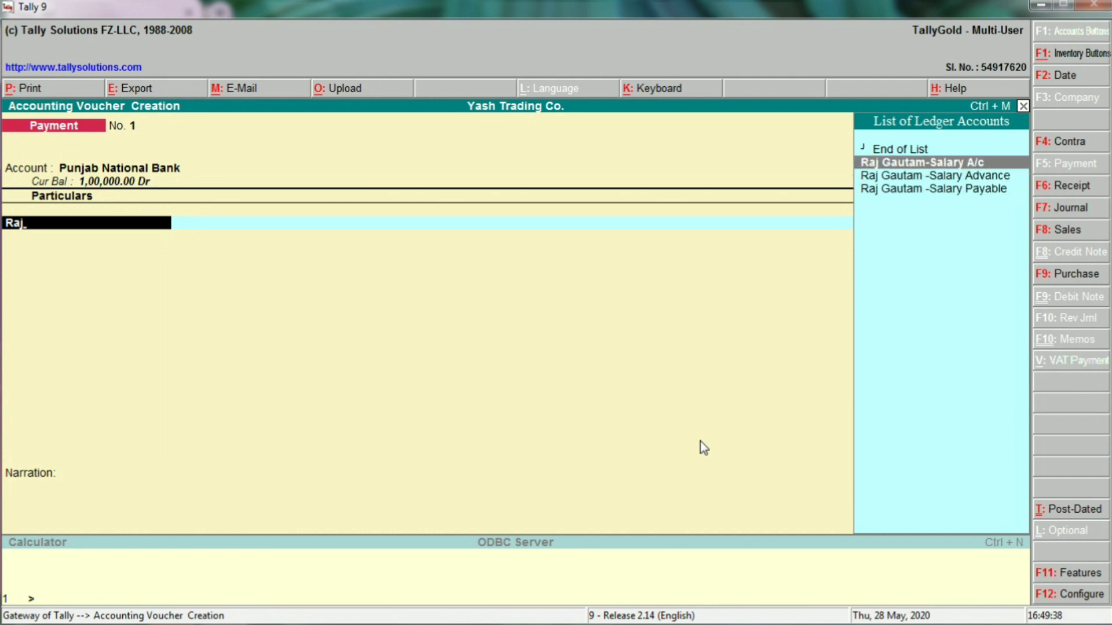
key(Down)
key(Return)
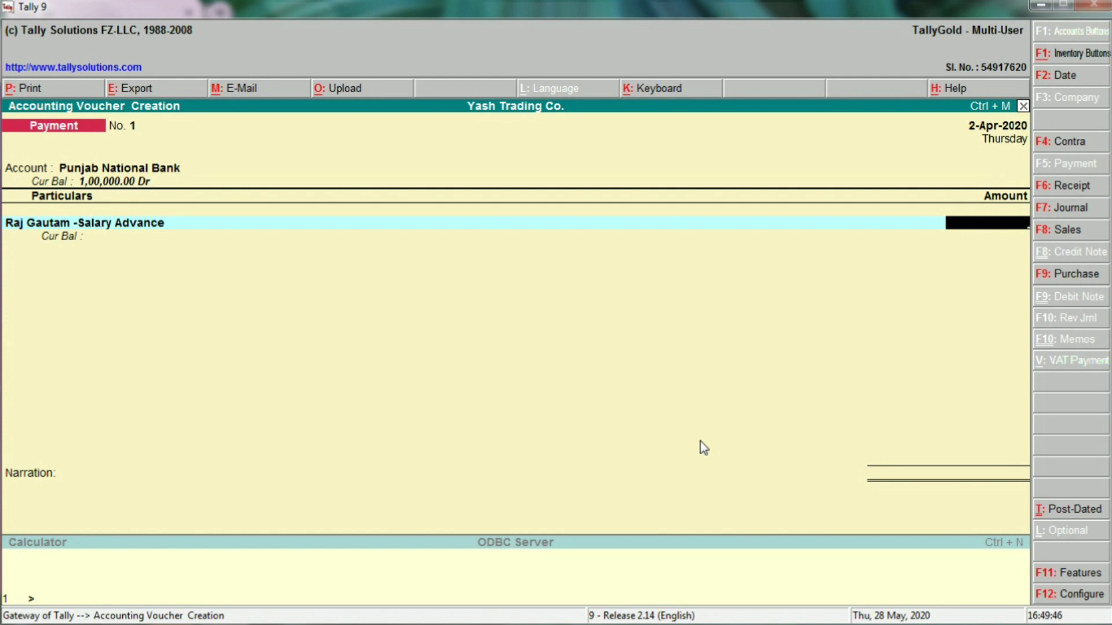
text(7000)
key(Return)
key(Return)
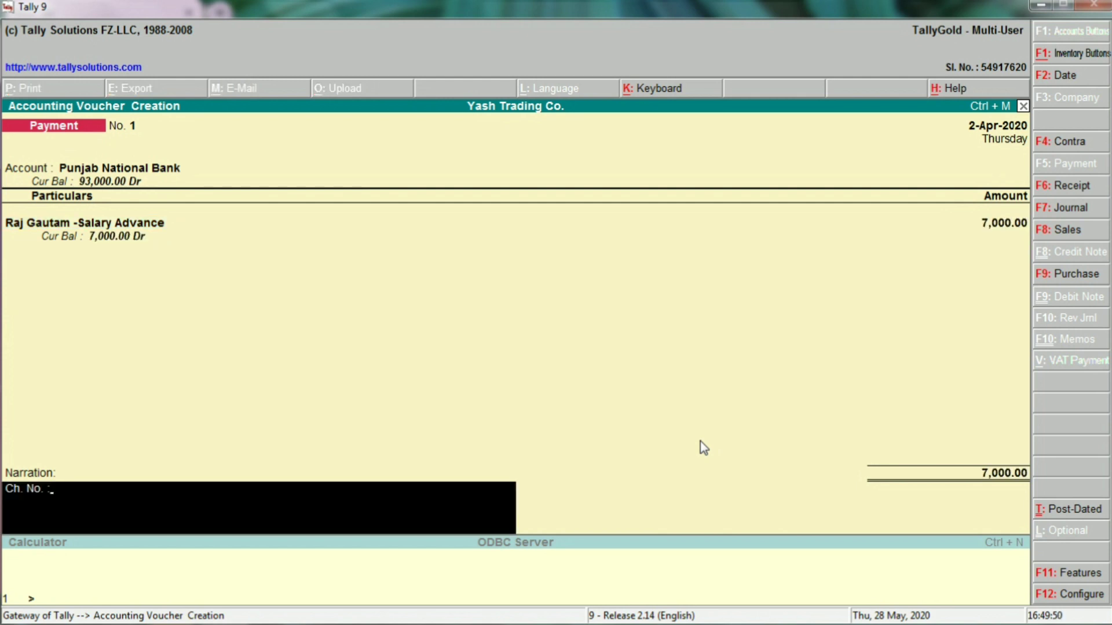
key(Return)
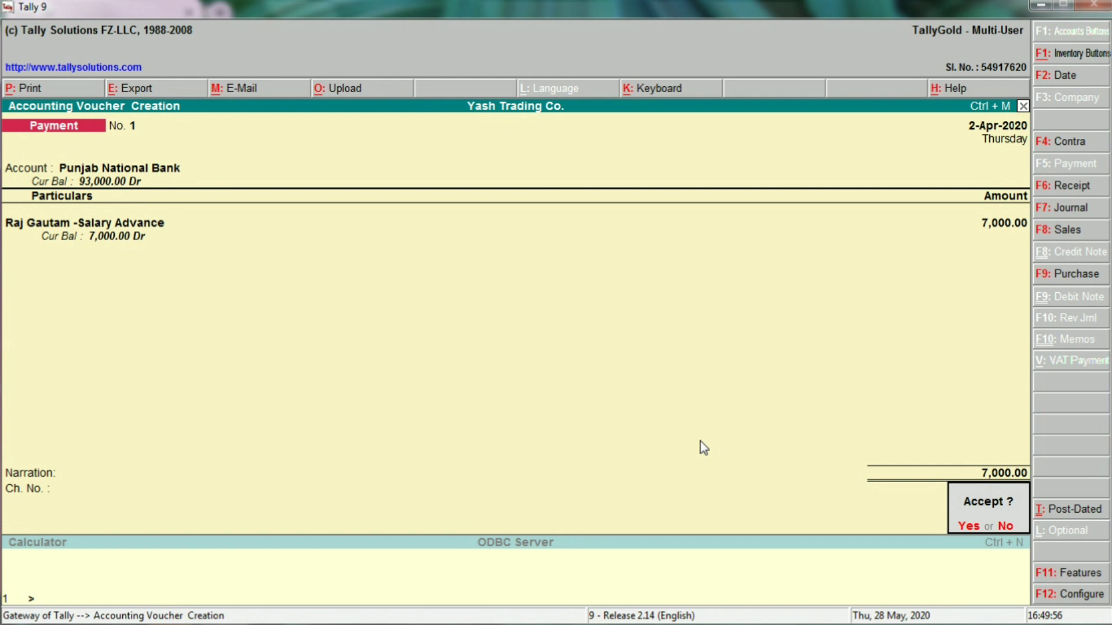
key(Return)
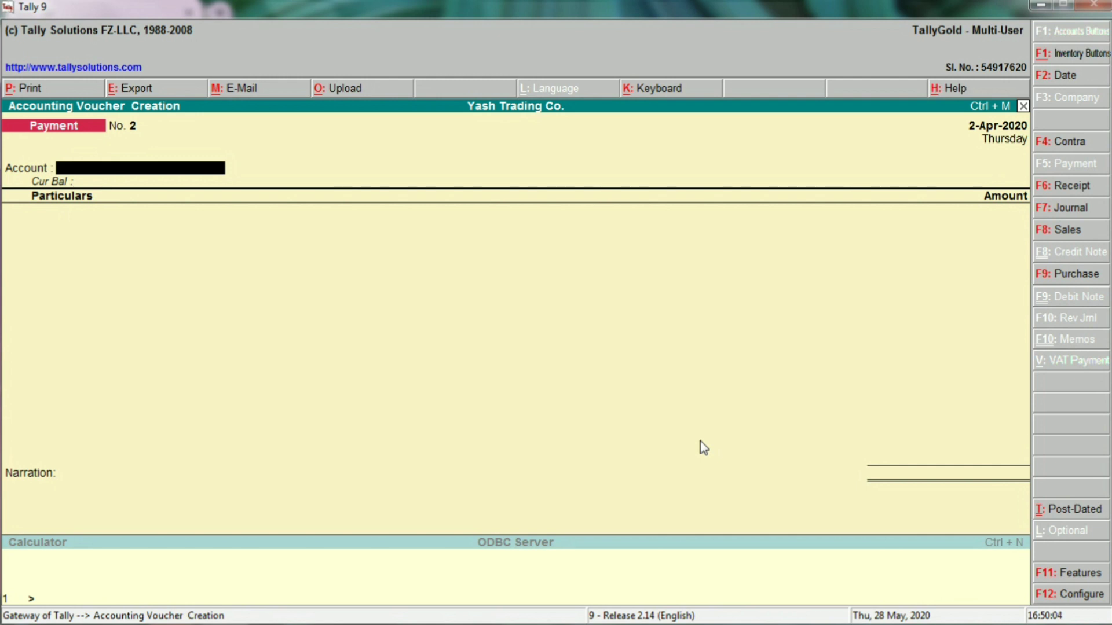
Quit voucher entry and open the Balance Sheet as at 2-Apr-2020.
key(Escape)
key(y)
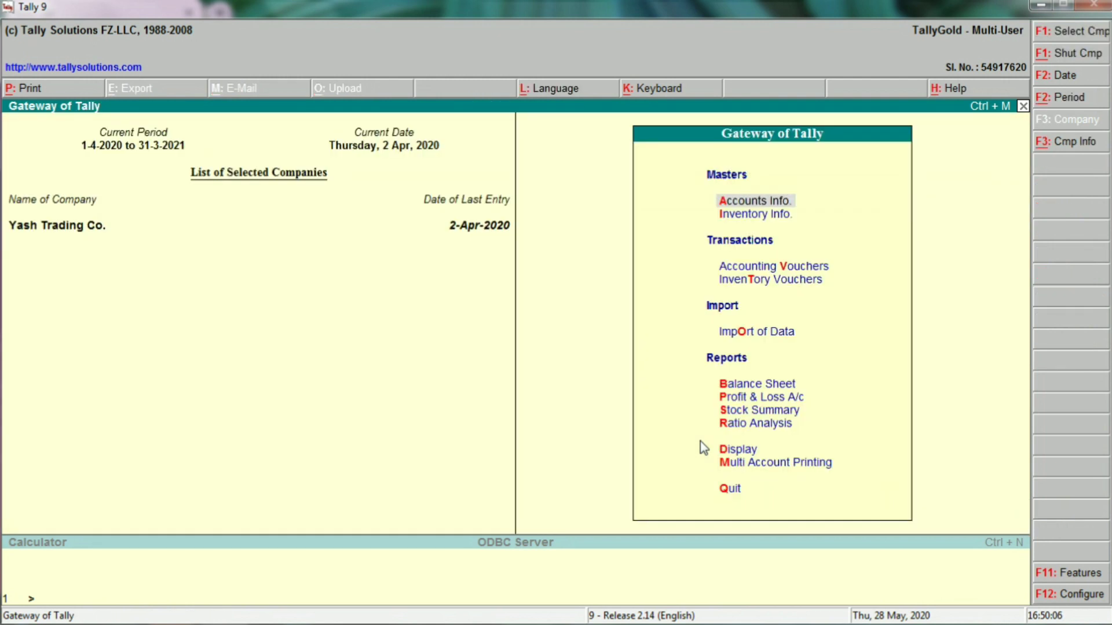
key(Down)
key(Down)
key(Down)
key(Down)
key(Down)
key(Up)
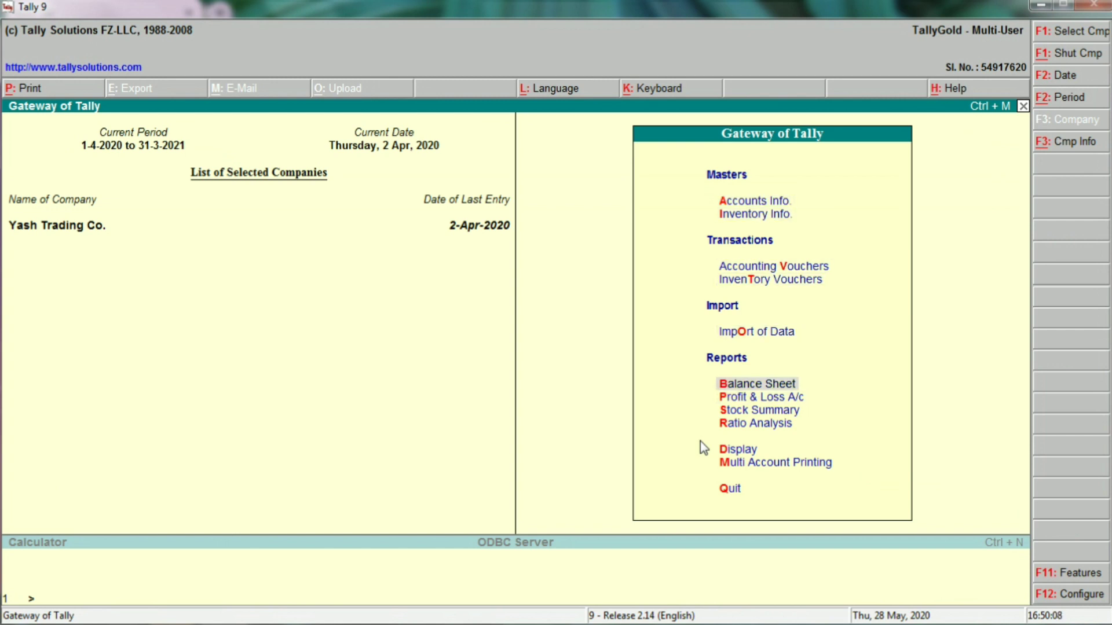
key(Return)
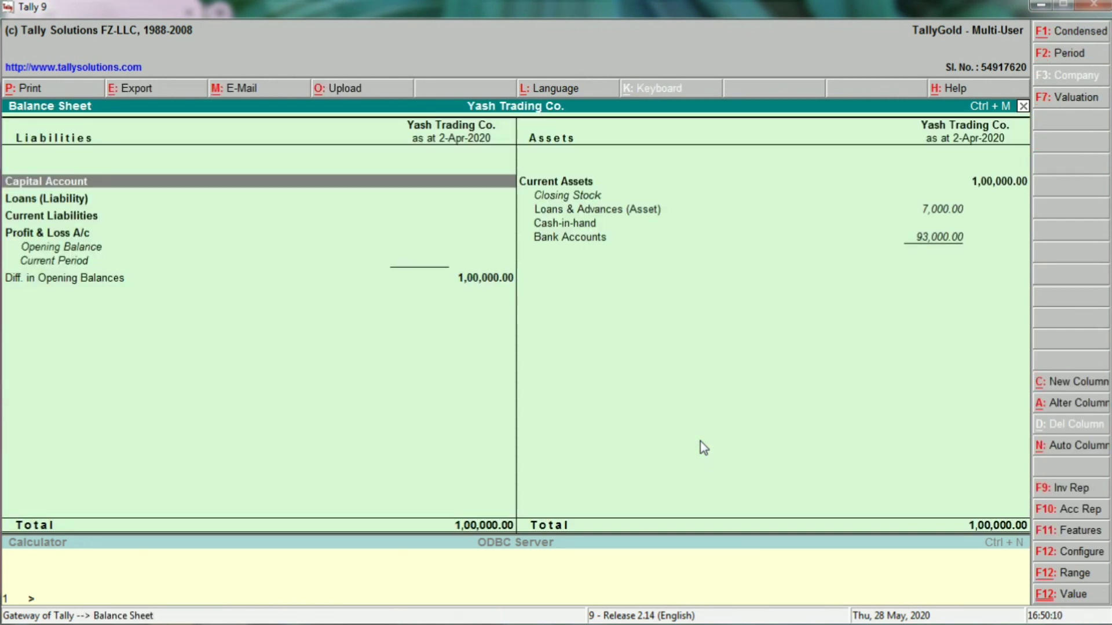
Drill from Loans & Advances (Asset) 7,000.00 down to the advance payment voucher, then return.
key(Right)
key(Down)
key(Down)
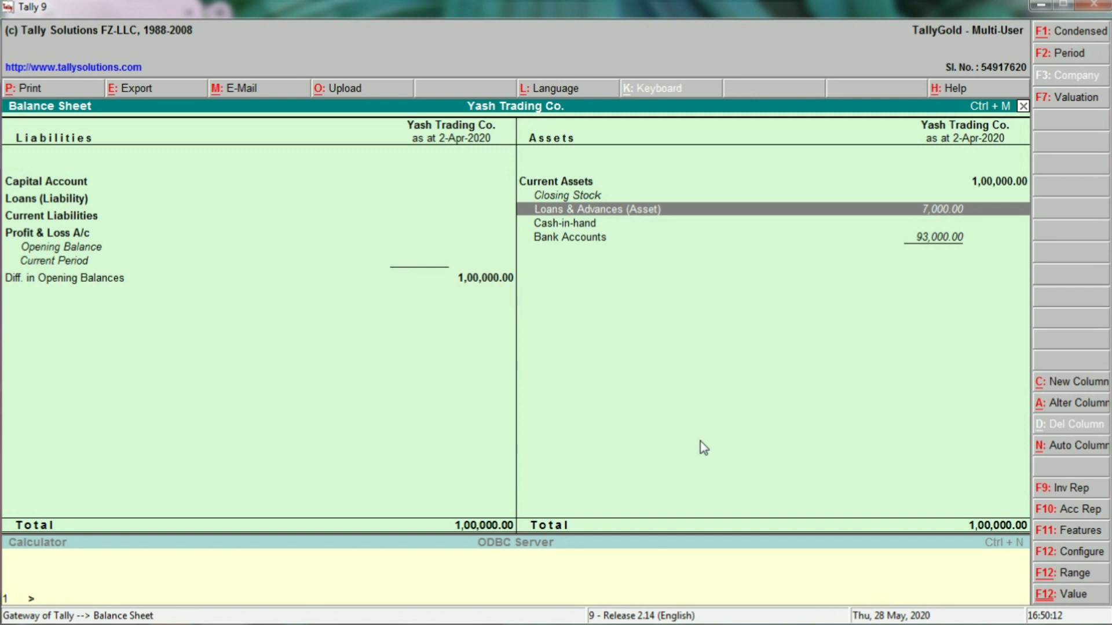
key(Down)
key(Down)
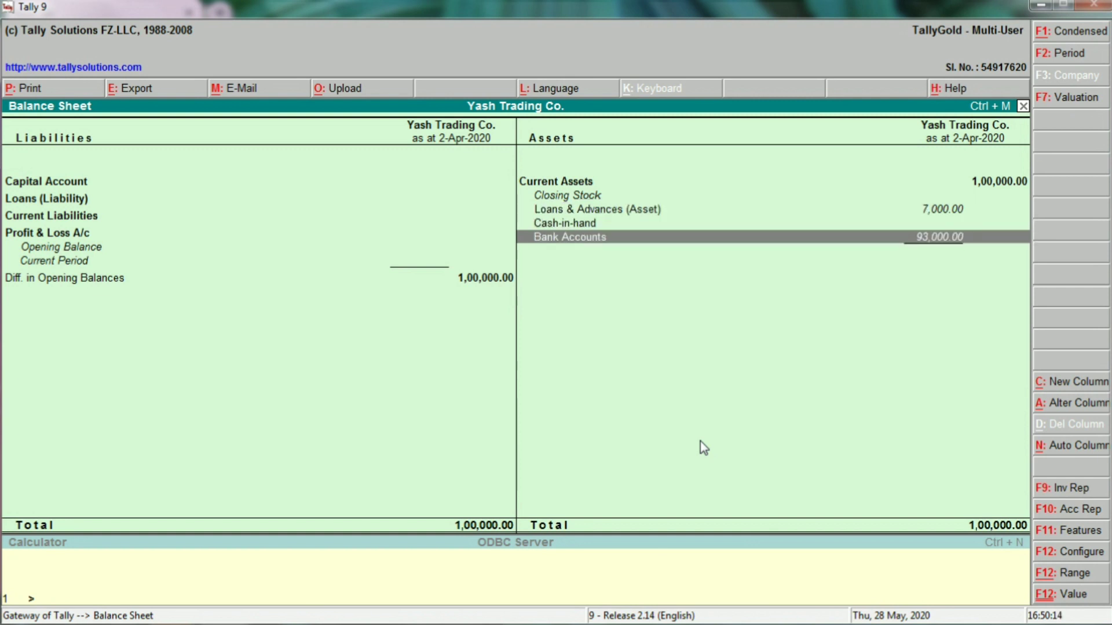
key(Up)
key(Up)
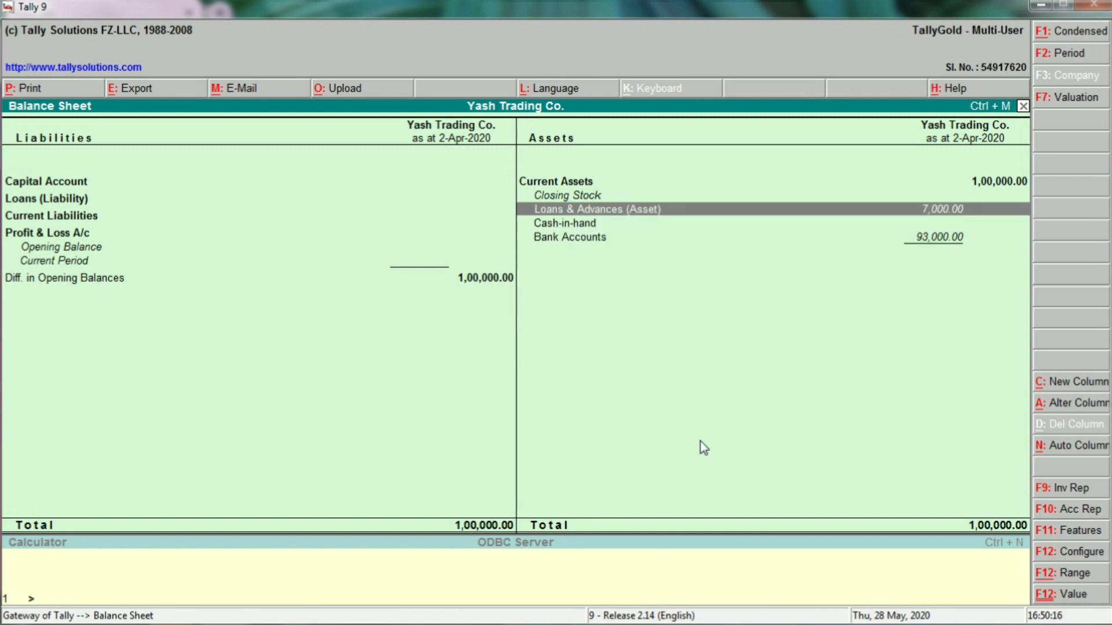
key(Return)
key(Return)
key(Return)
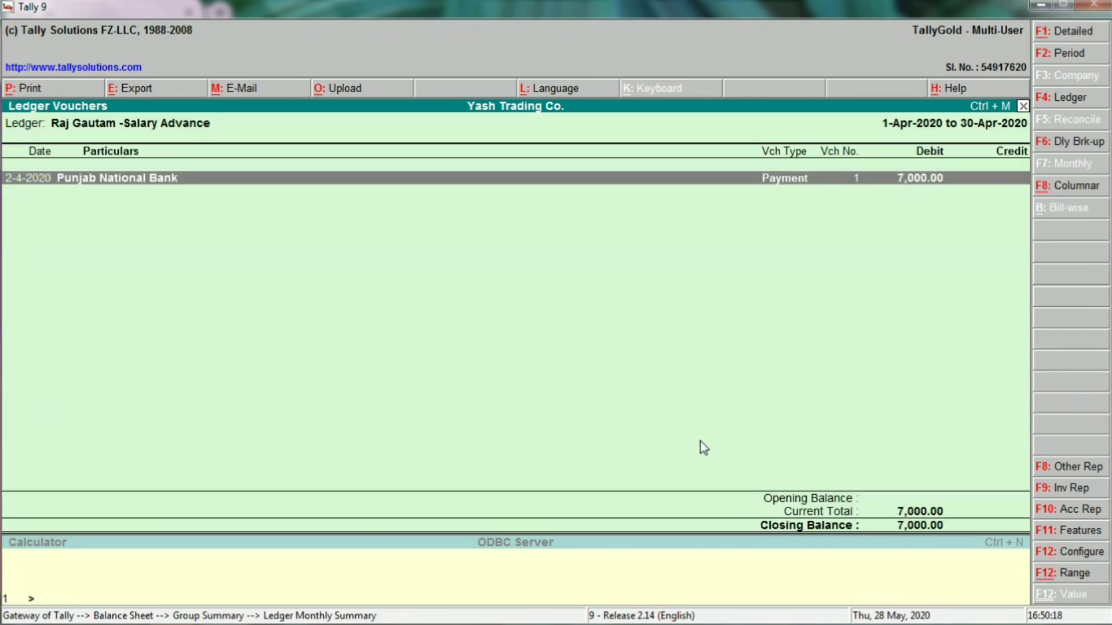
key(Return)
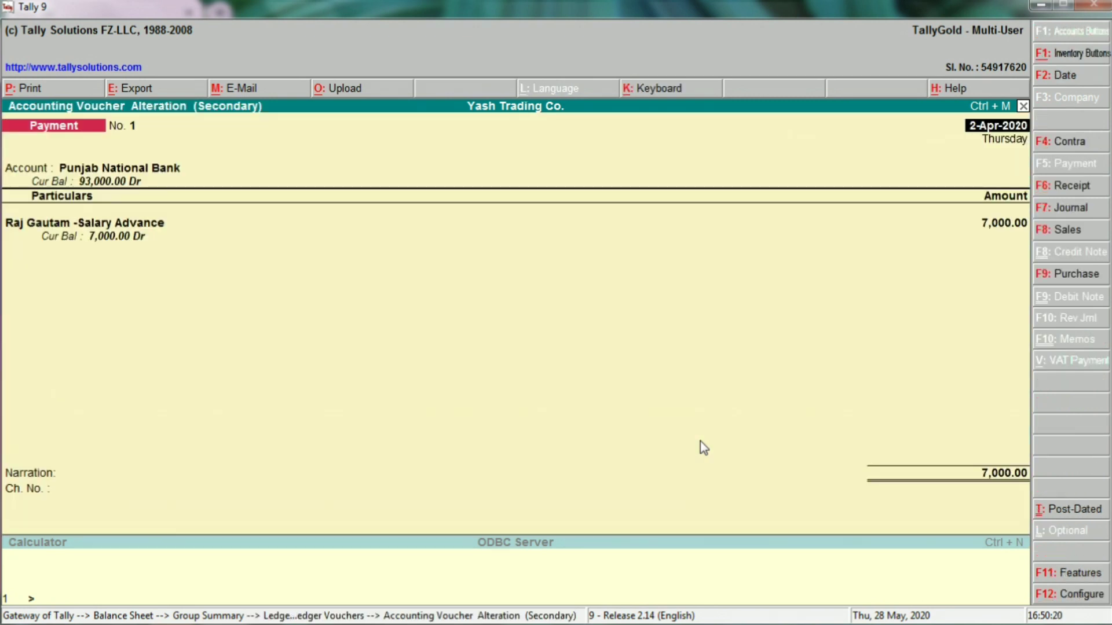
key(Escape)
key(y)
key(Escape)
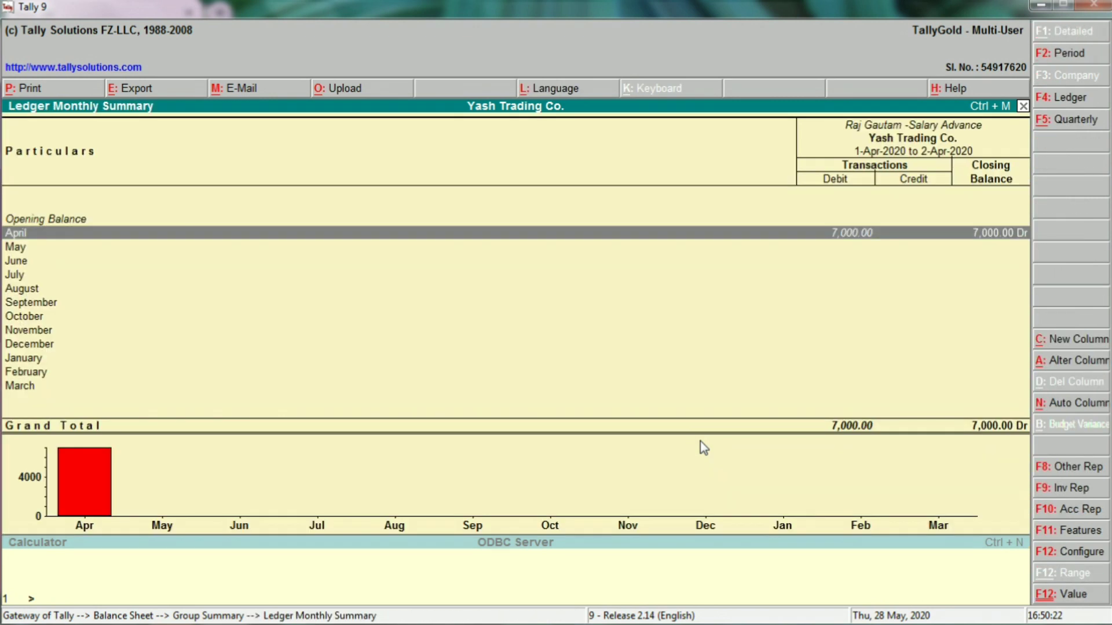
key(Escape)
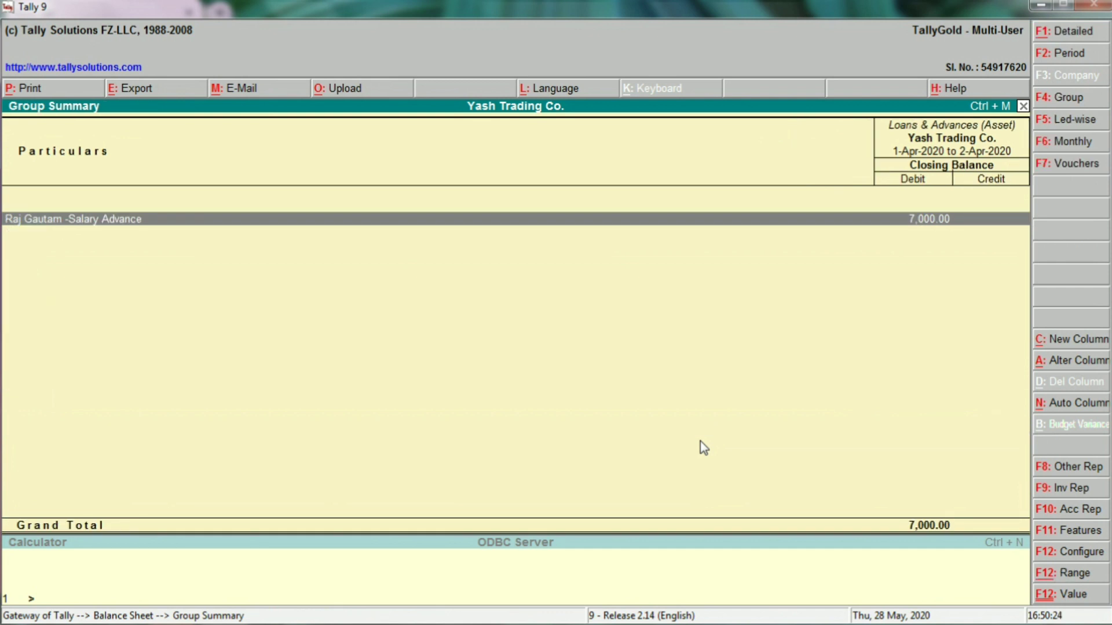
key(Escape)
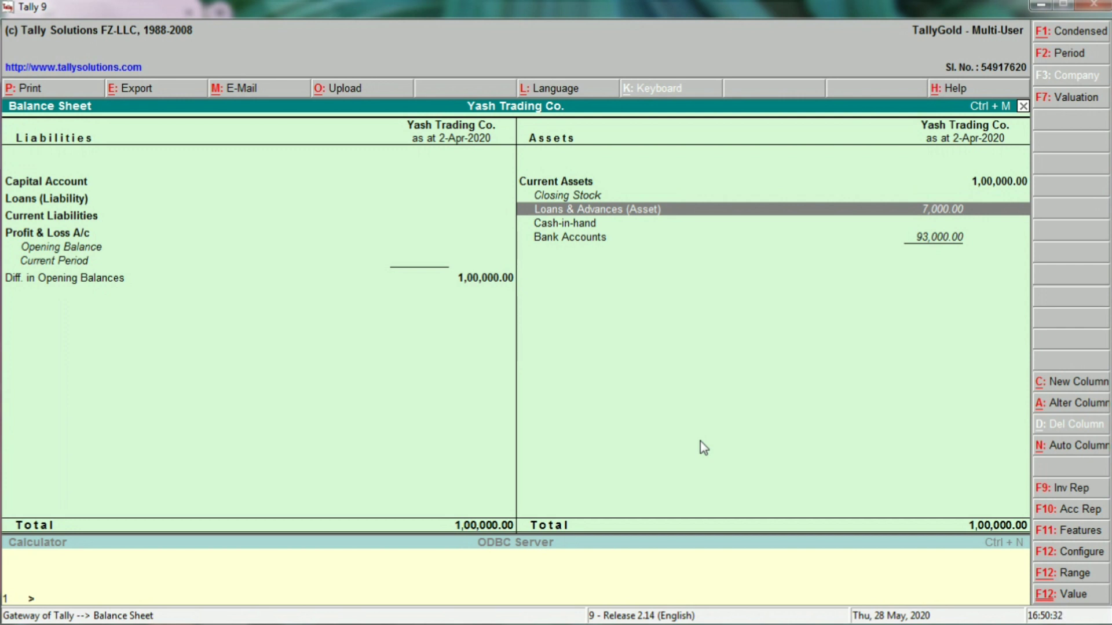
Close the Balance Sheet and start Journal voucher No. 1 in accounting voucher entry.
key(Escape)
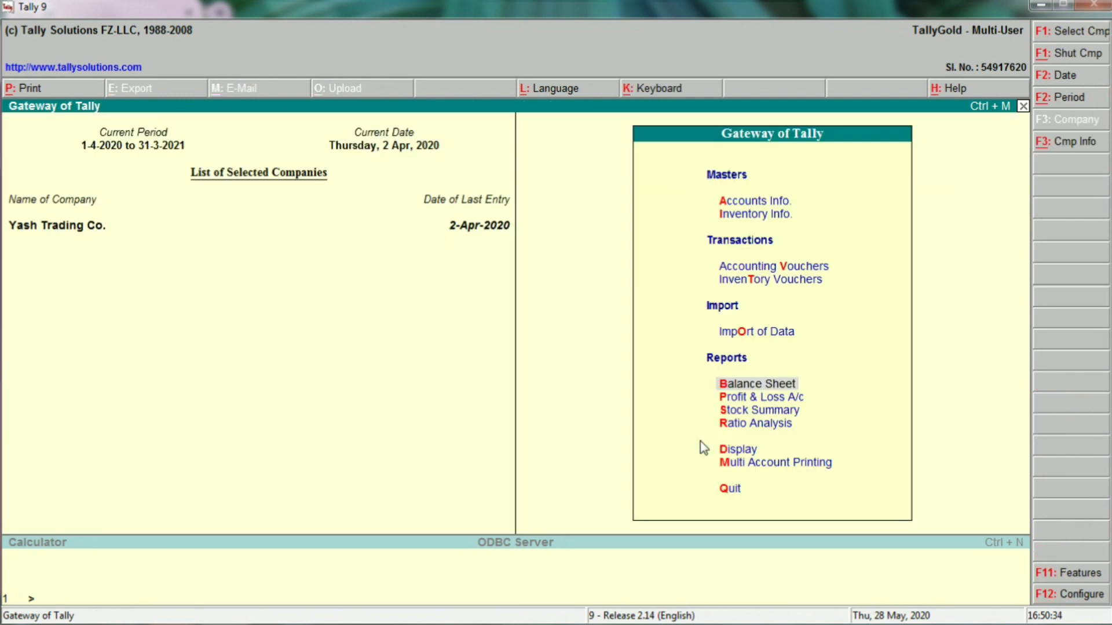
key(Up)
key(Up)
key(Up)
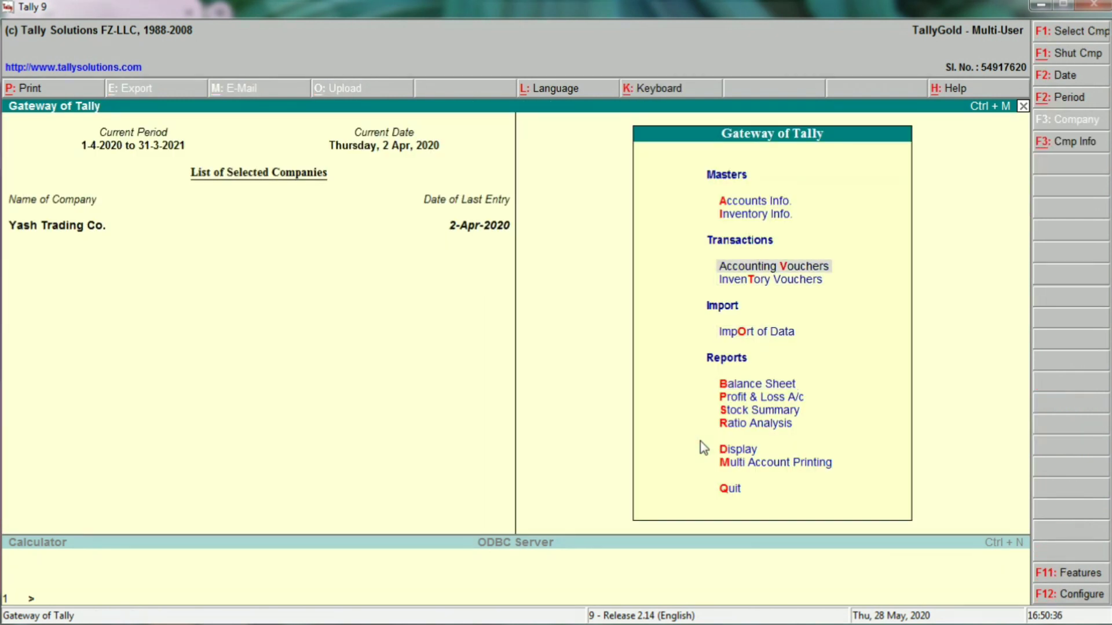
key(Return)
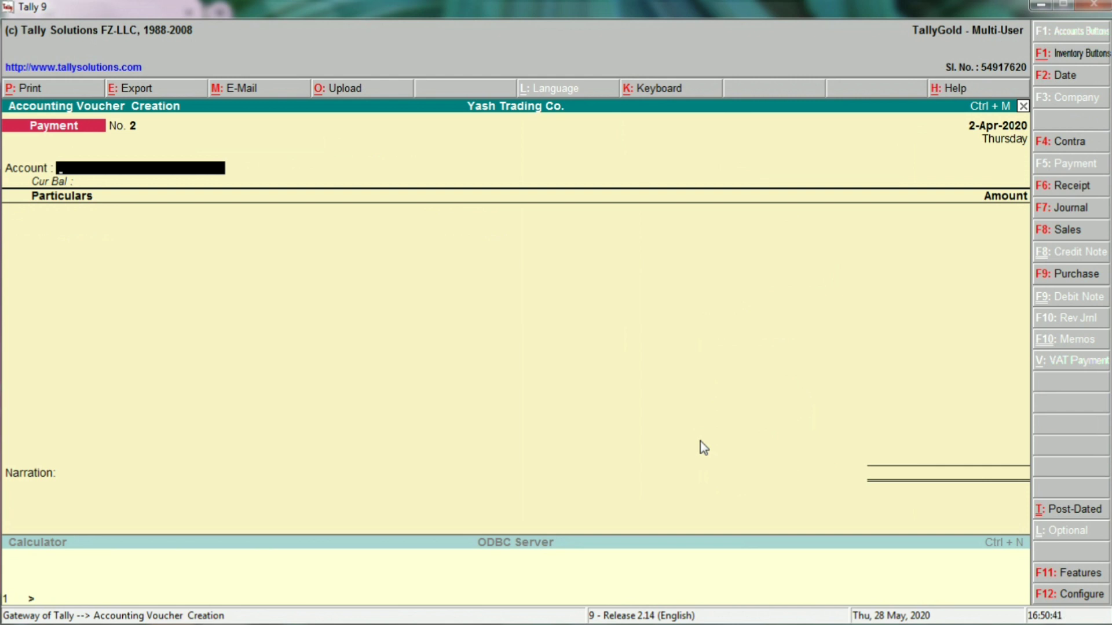
click(1068, 209)
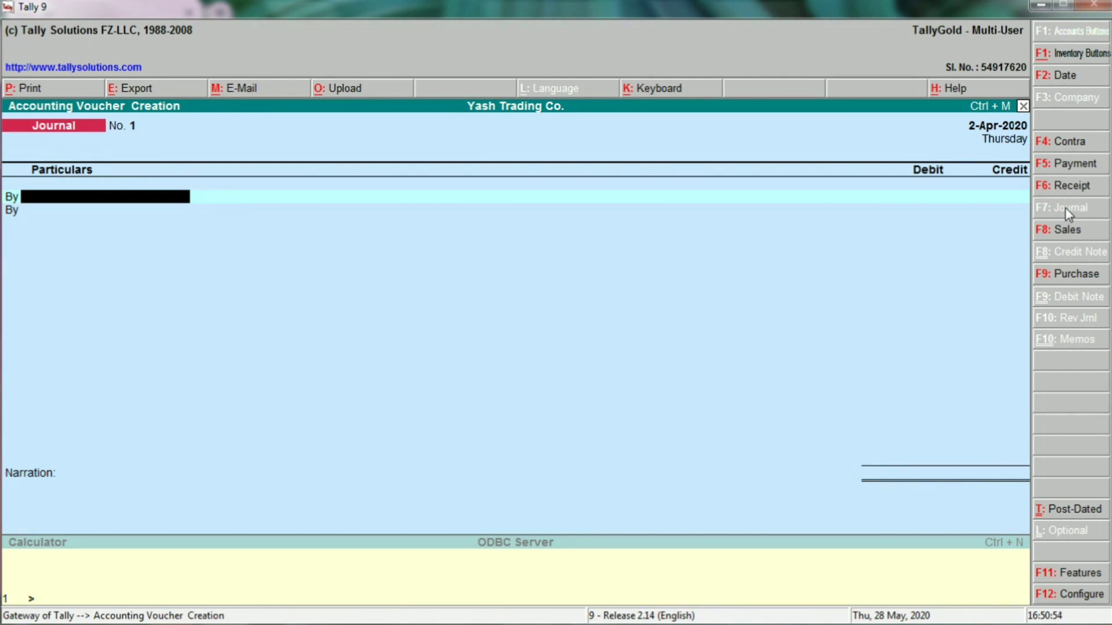
Change the journal voucher date to 30-Apr-2020.
key(F2)
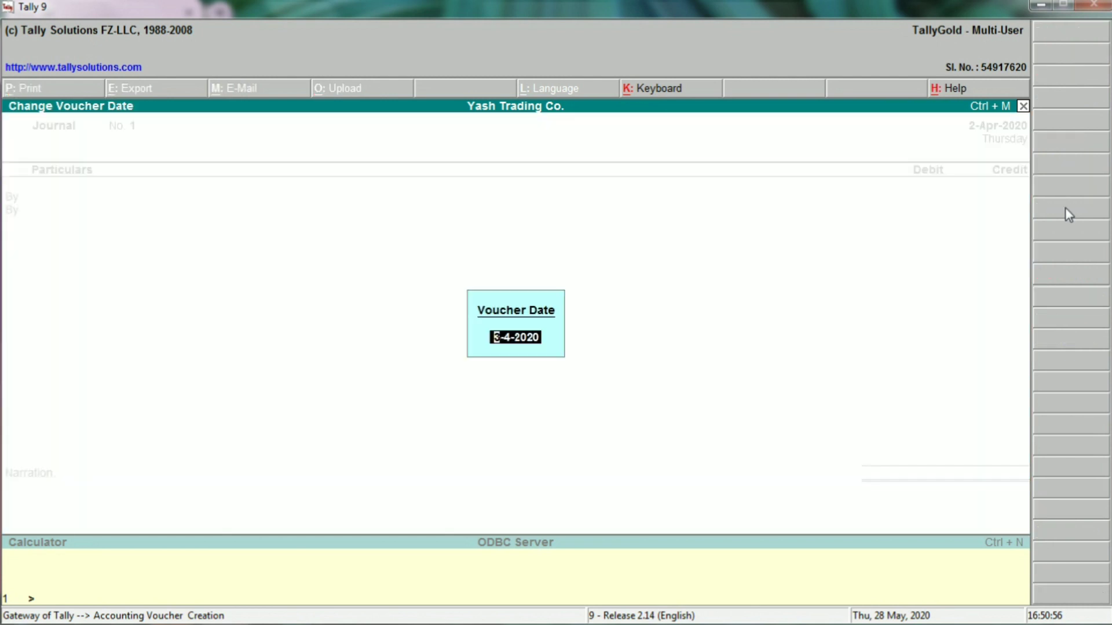
text(3)
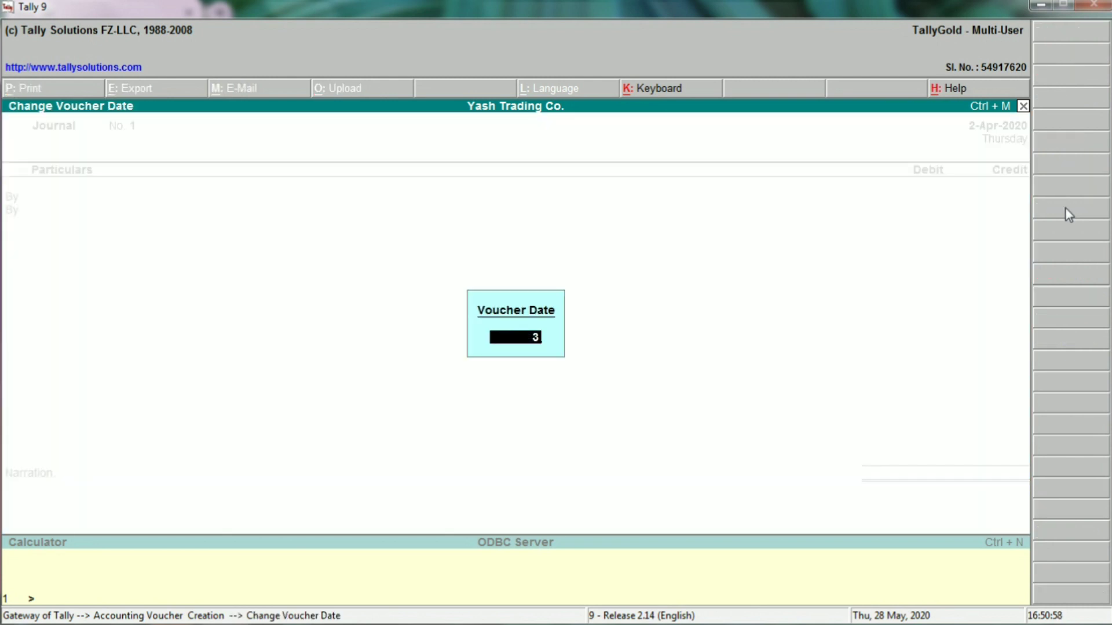
text(0.4.2020)
key(Return)
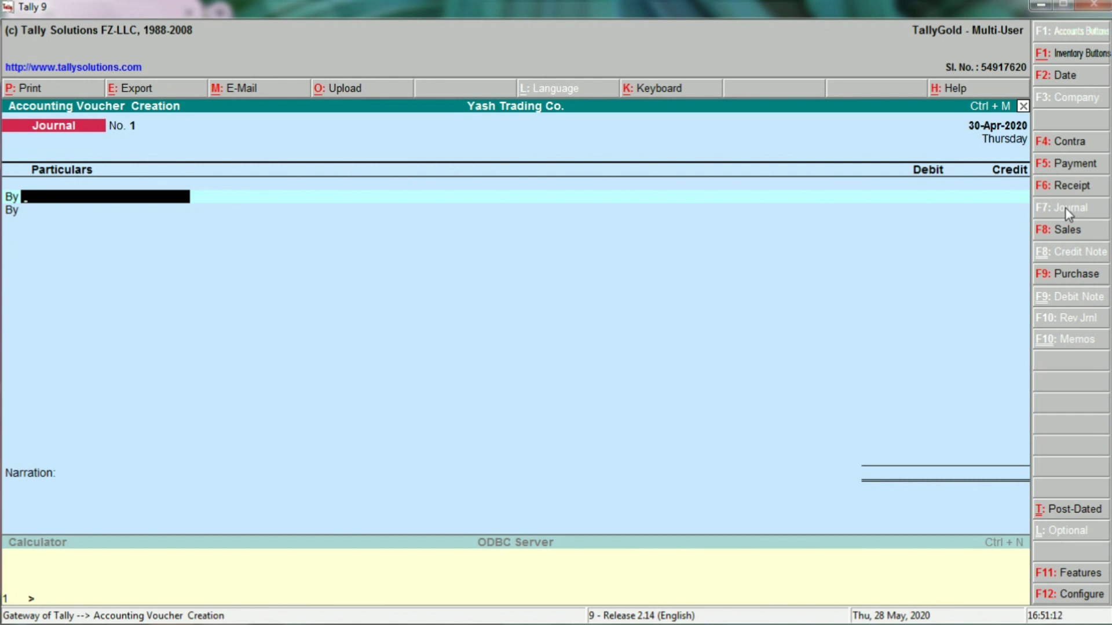
On the first journal line, debit the employee's Salary A/c ledger with 40,000.
key(Return)
key(Return)
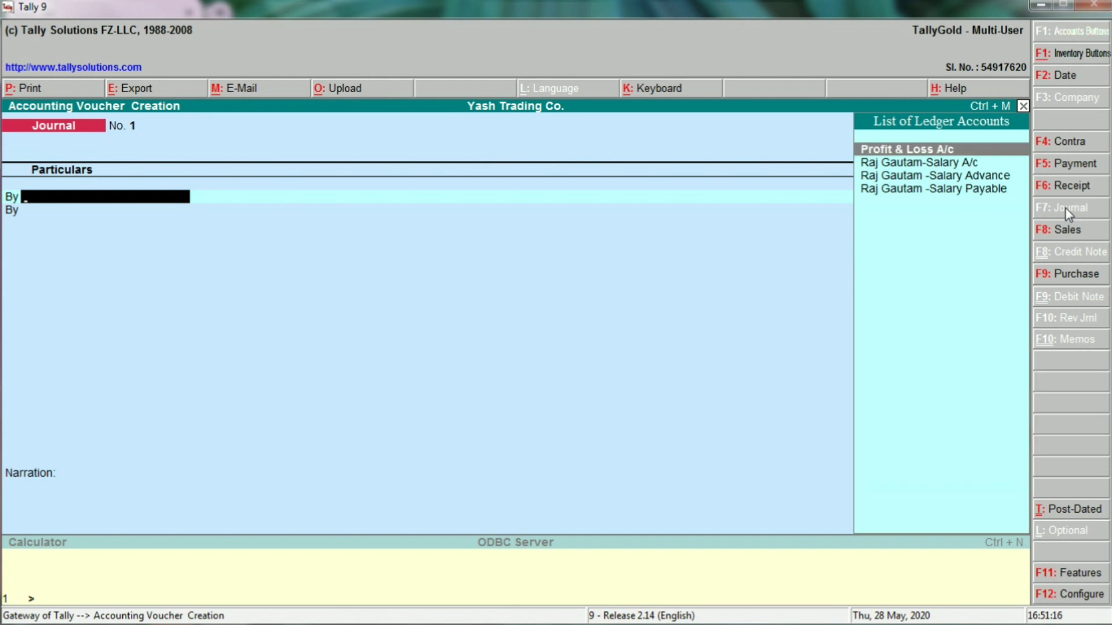
key(Down)
key(Return)
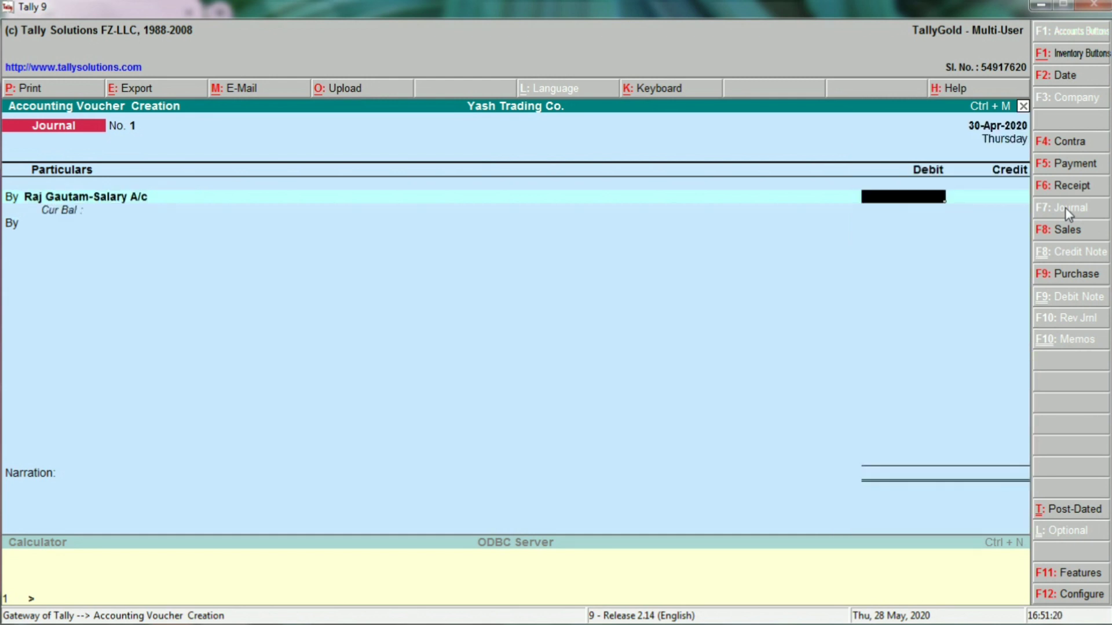
text(40000)
key(Return)
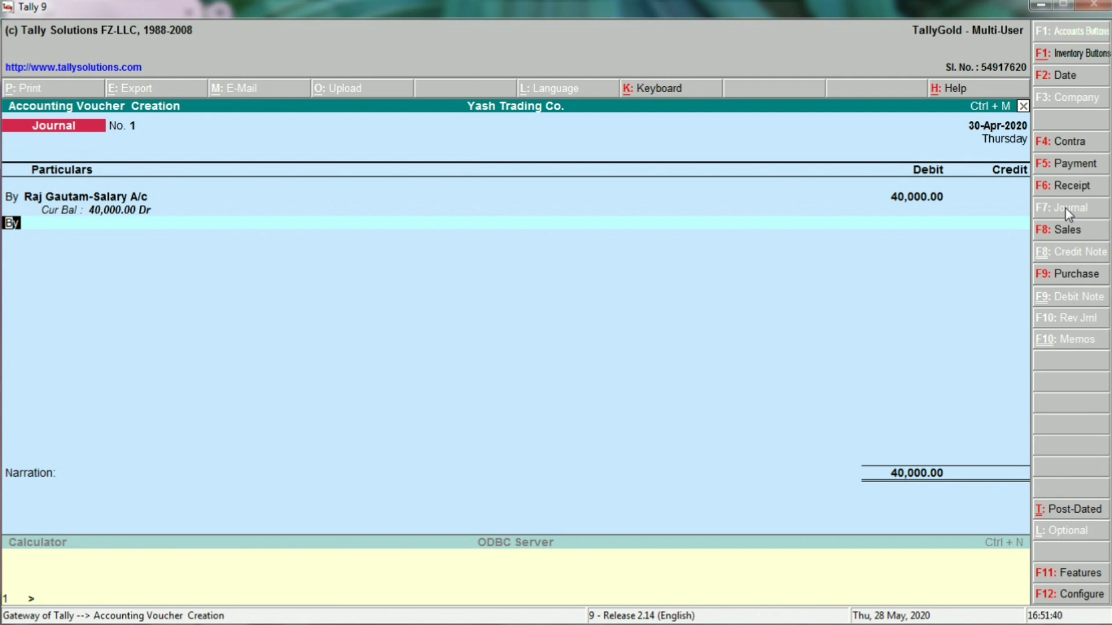
Credit the employee's Salary Advance ledger with 7,000.
text(to)
key(Return)
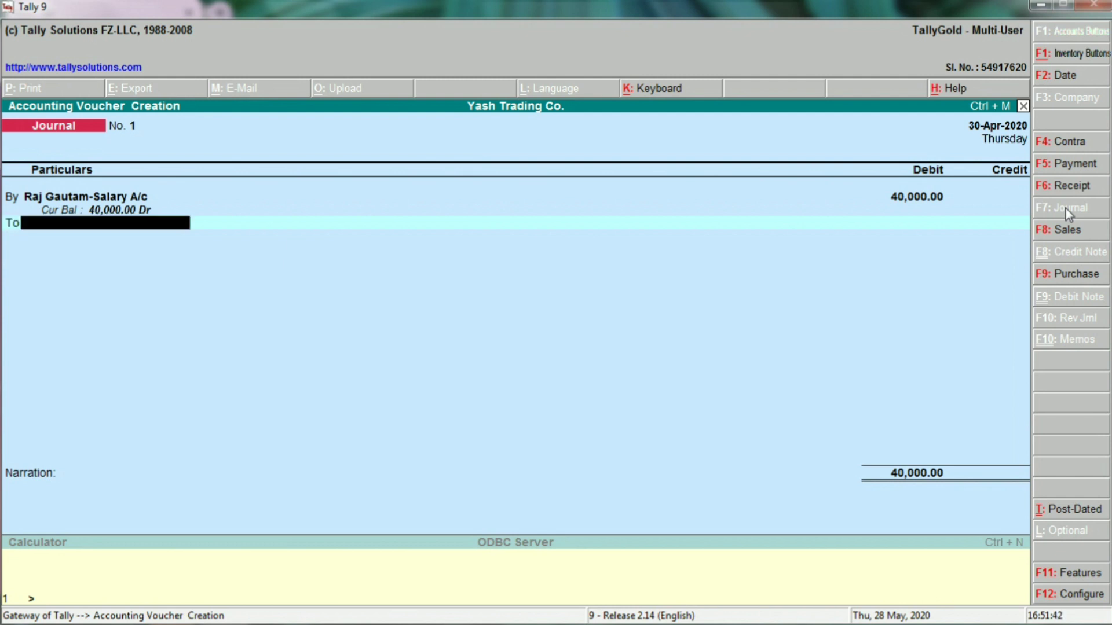
key(Return)
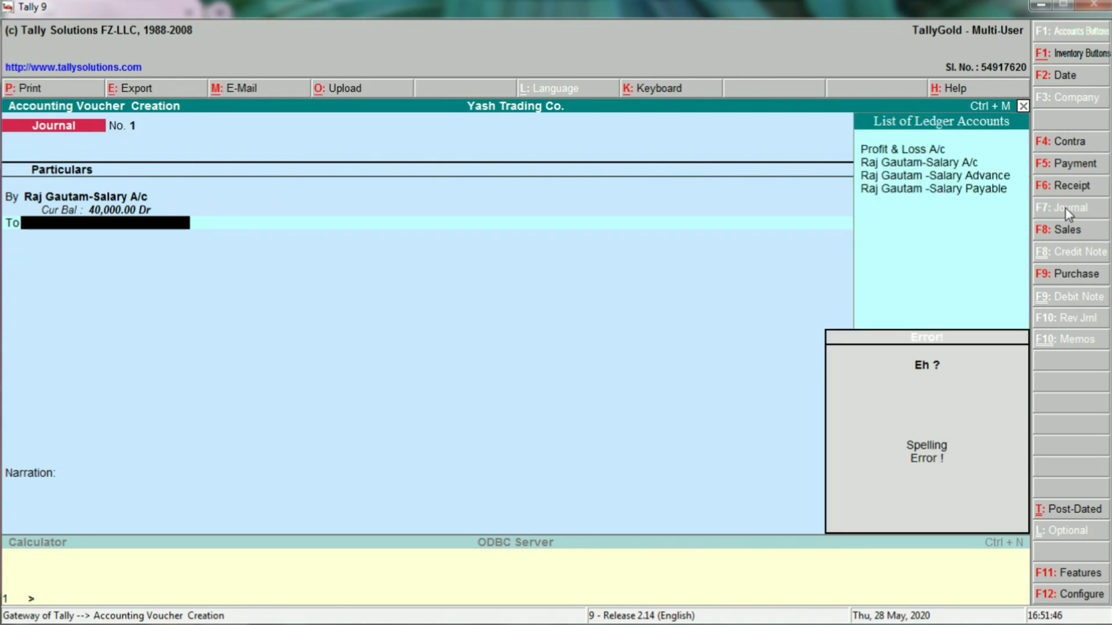
key(Down)
key(Down)
key(Down)
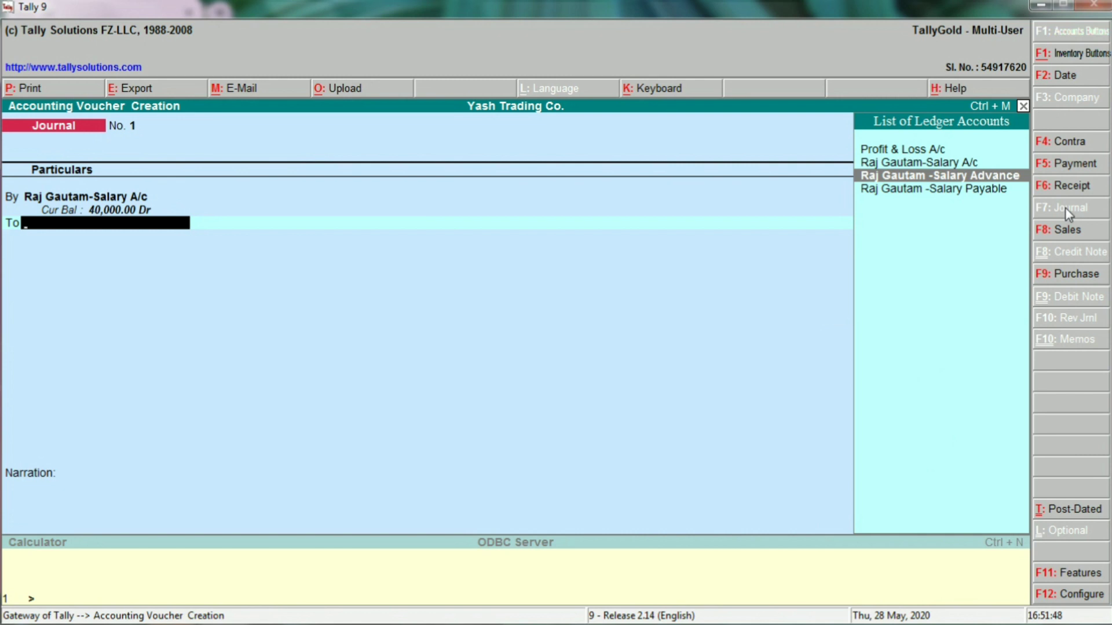
key(Return)
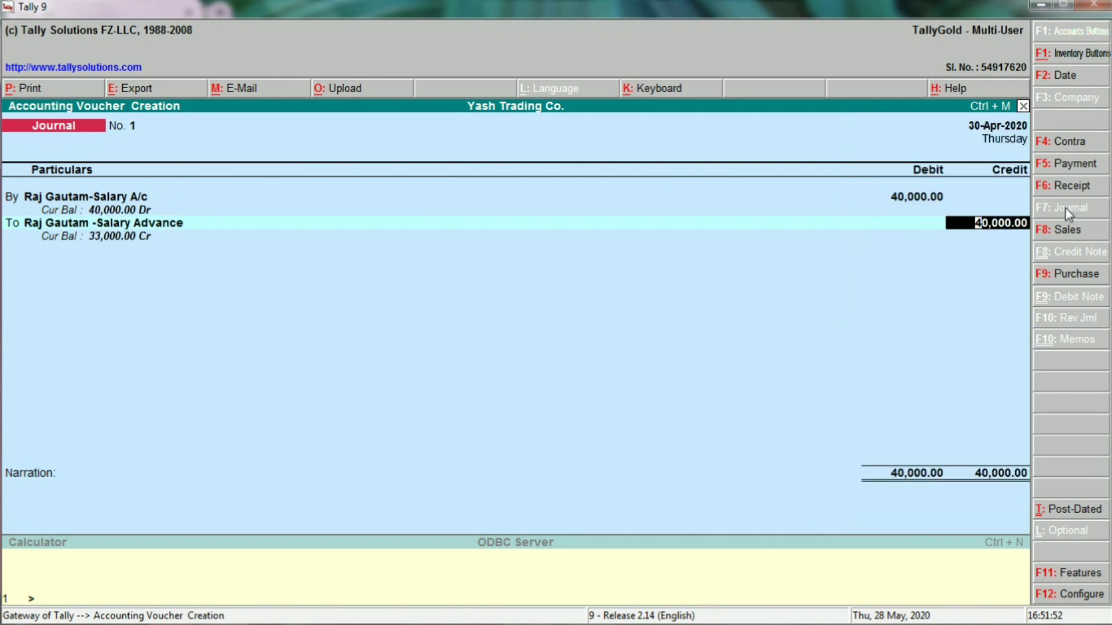
text(7000)
key(Return)
key(Return)
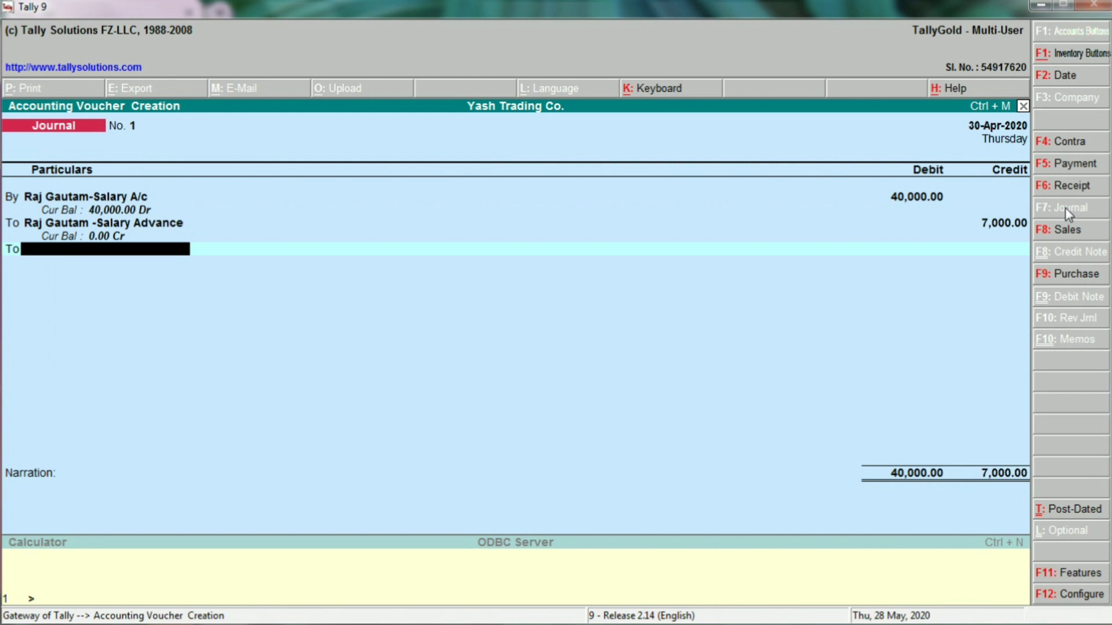
Credit the remaining 33,000 to the employee's Salary Payable ledger, balancing at 40,000.
text(s)
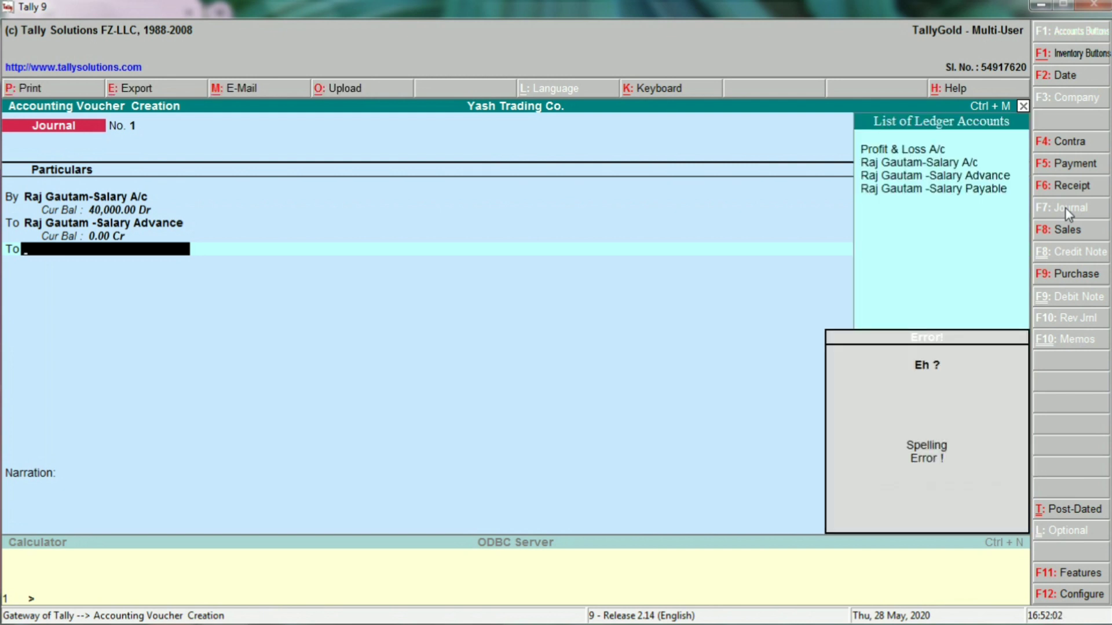
key(Down)
key(Down)
key(Down)
key(Down)
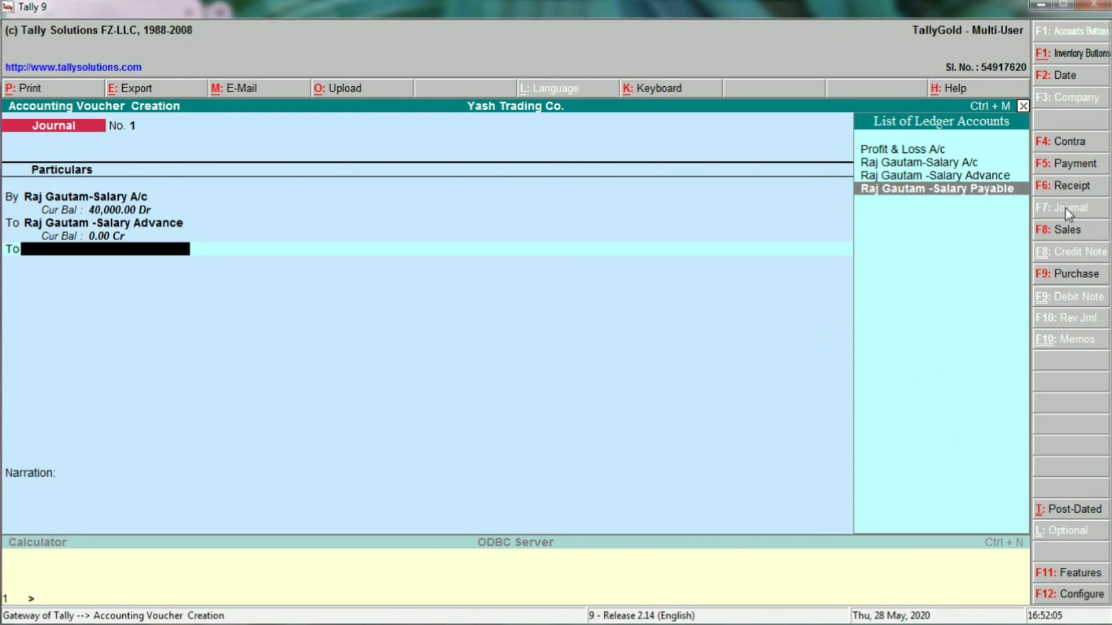
key(Return)
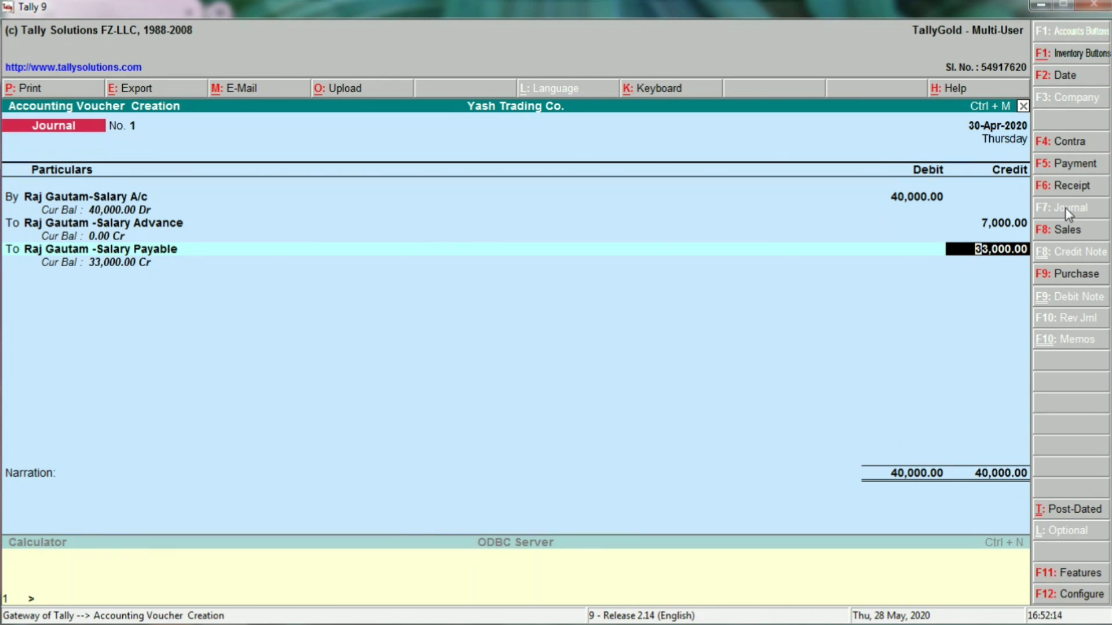
key(Return)
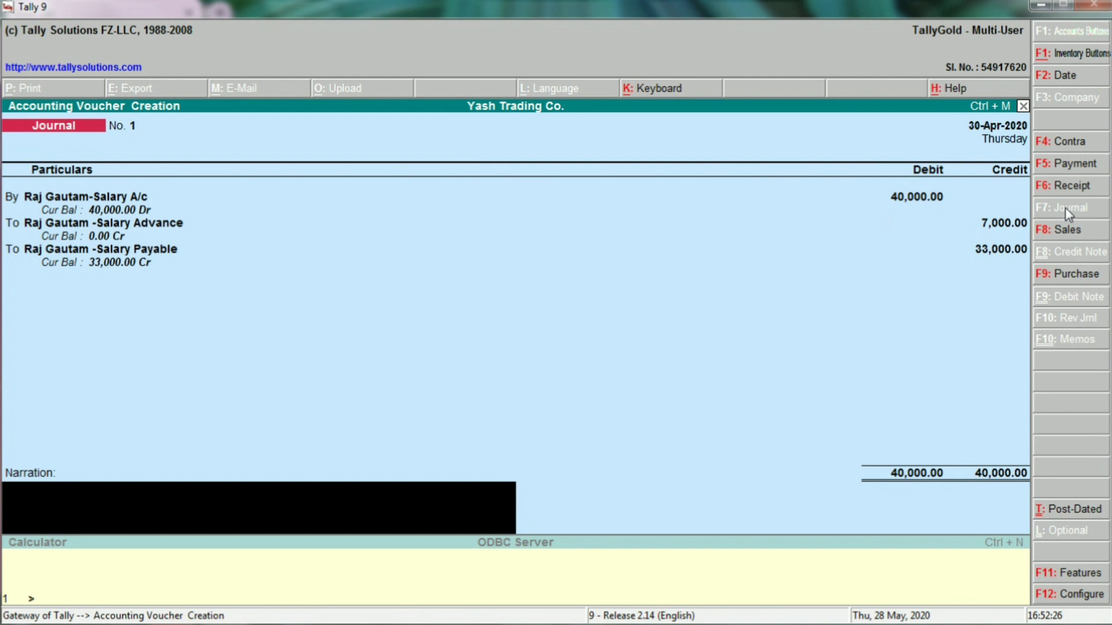
Save salary journal voucher No. 1 without narration and quit voucher entry to the Gateway of Tally.
key(Return)
key(y)
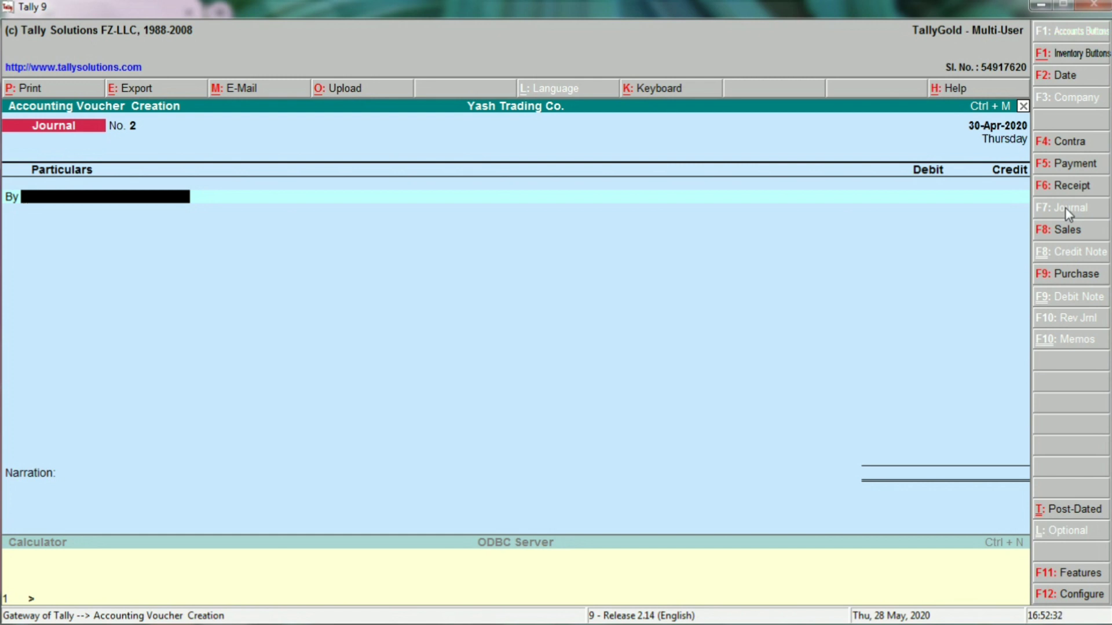
key(Escape)
key(y)
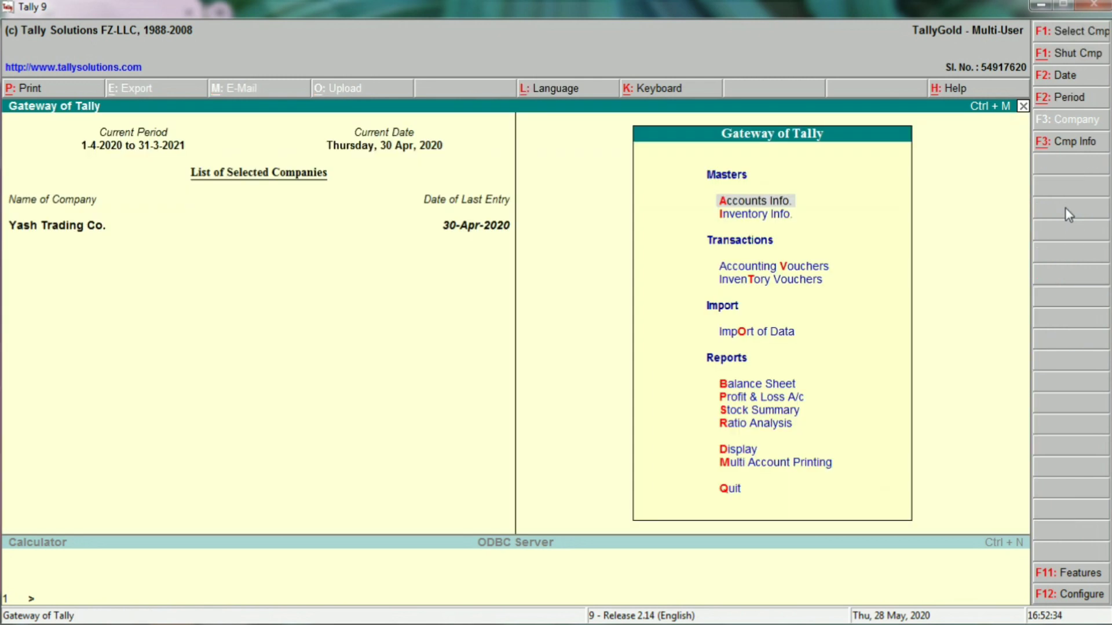
key(b)
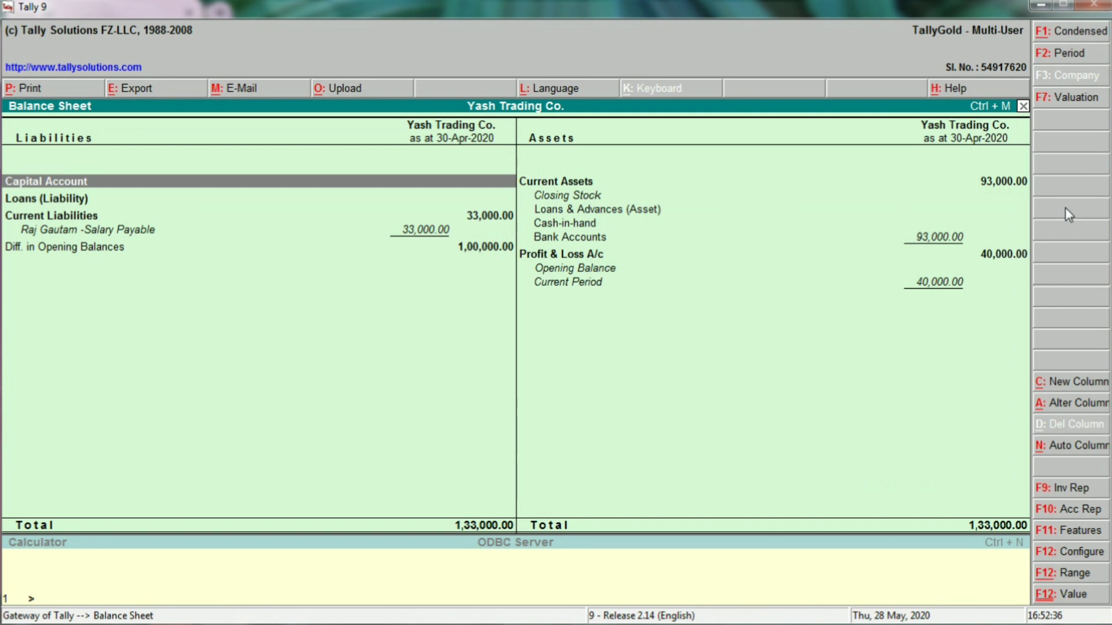
key(Right)
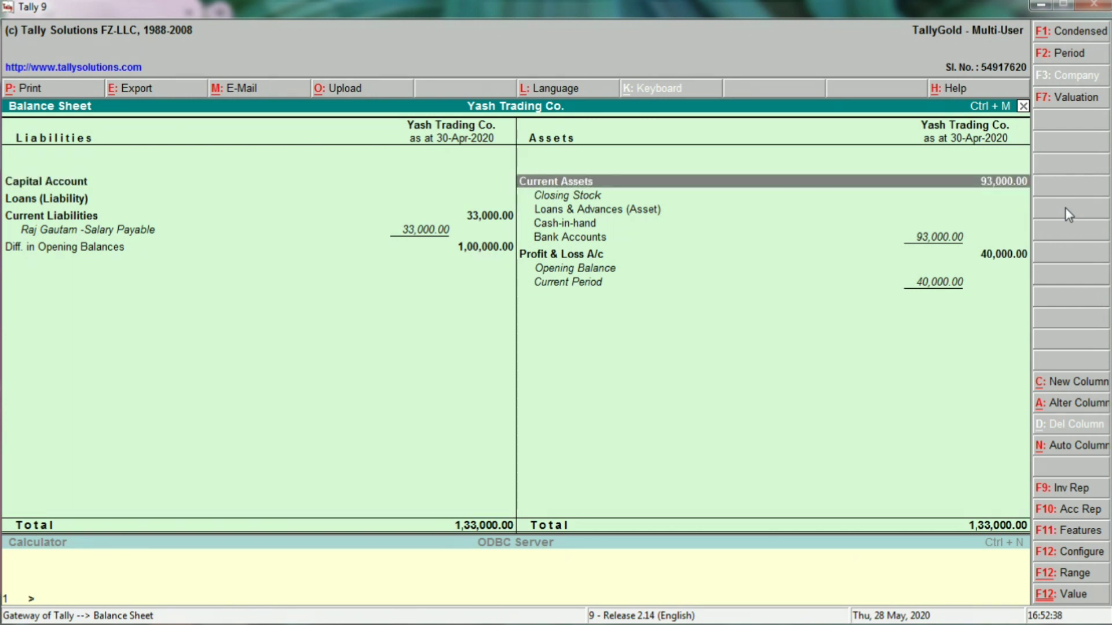
key(Left)
key(Down)
key(Down)
key(Down)
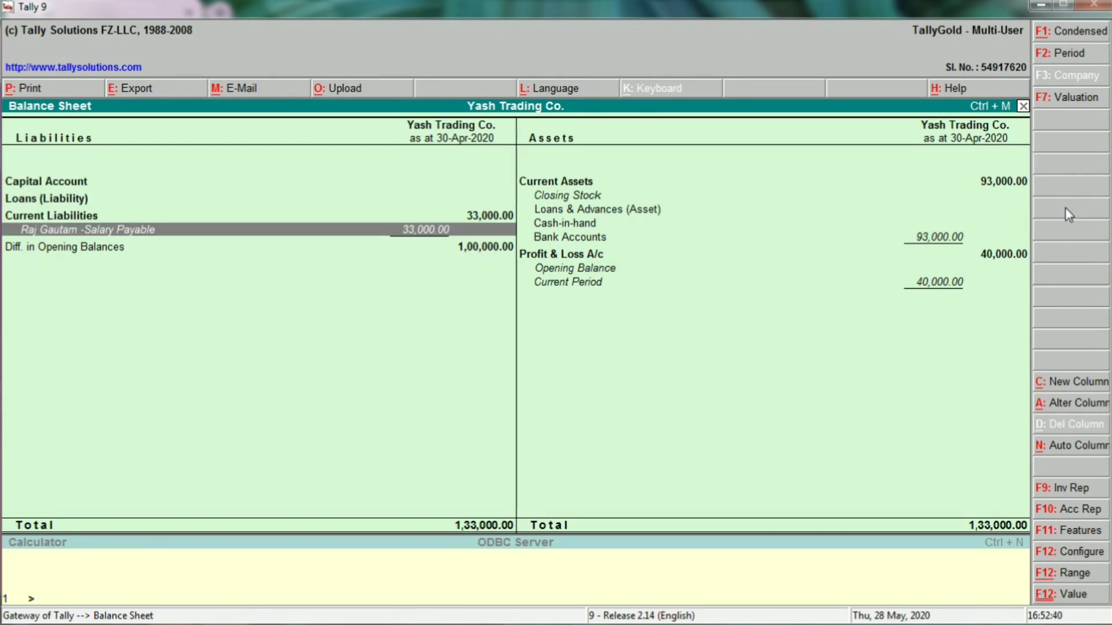
key(Return)
key(Return)
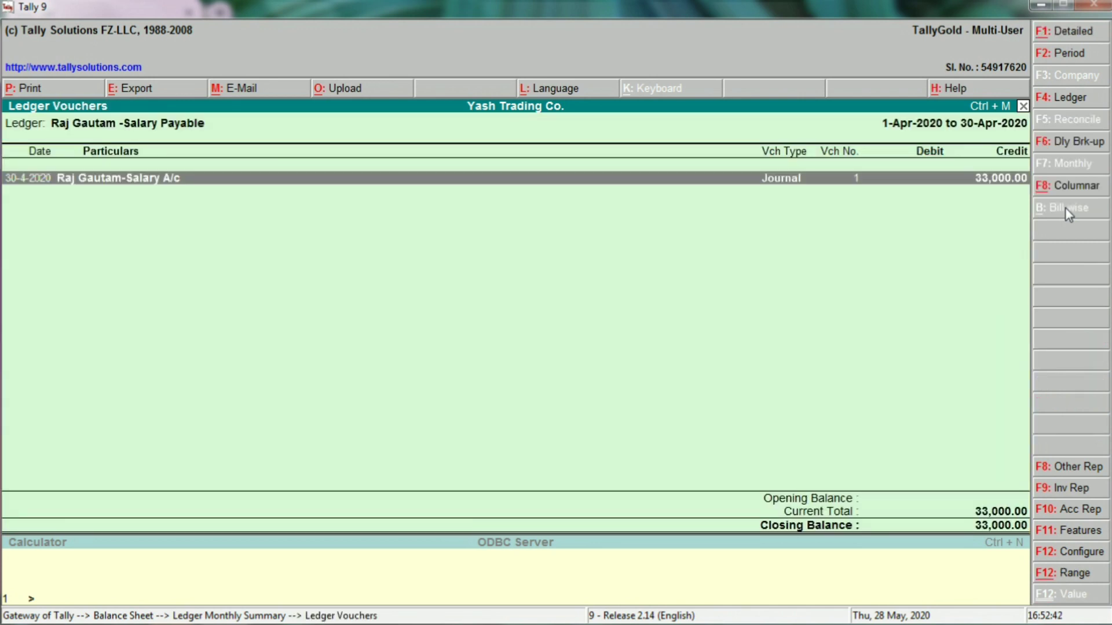
key(Return)
key(Escape)
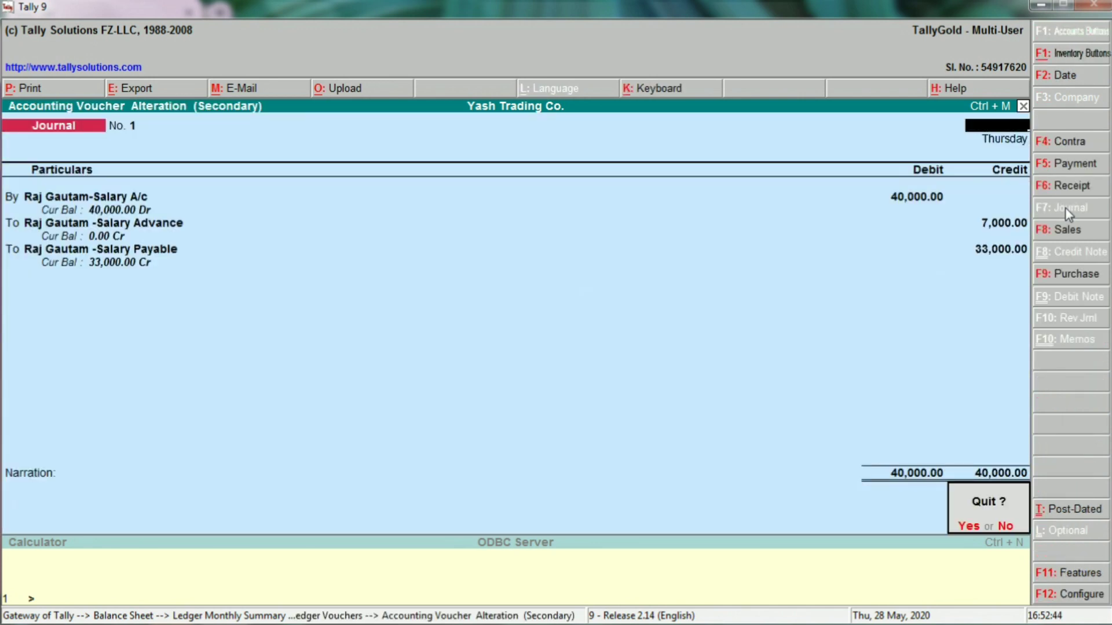
key(y)
key(Escape)
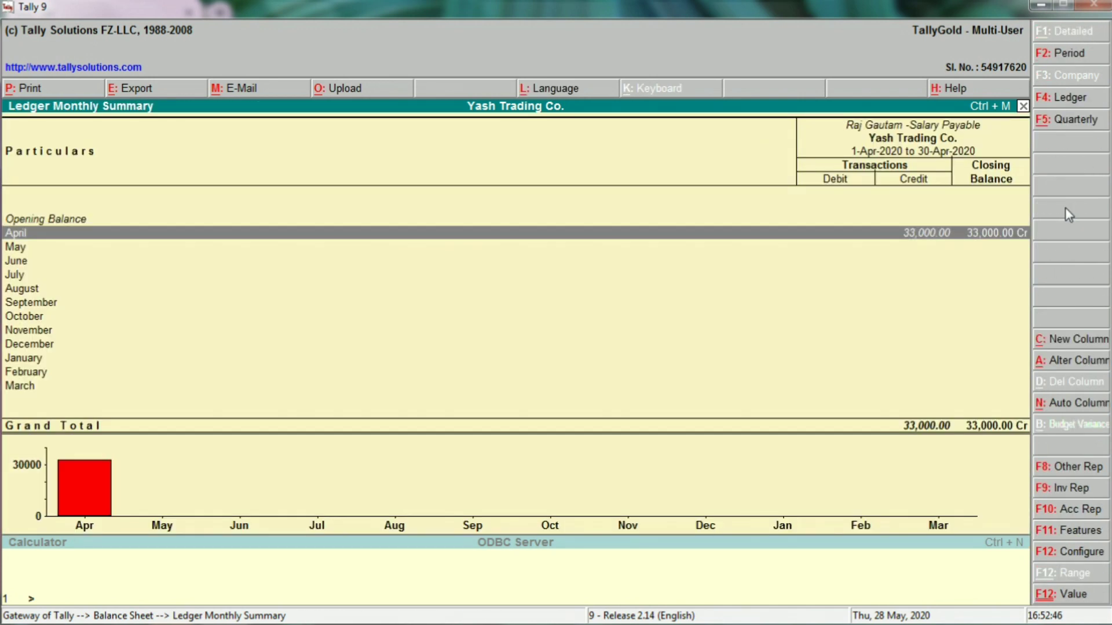
key(Escape)
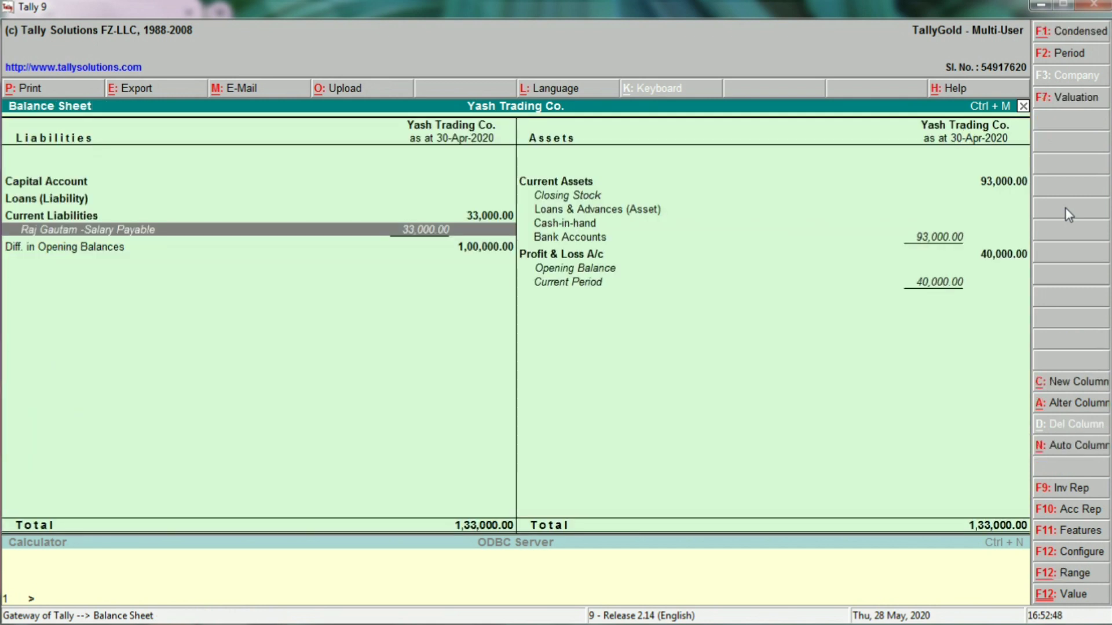
key(Right)
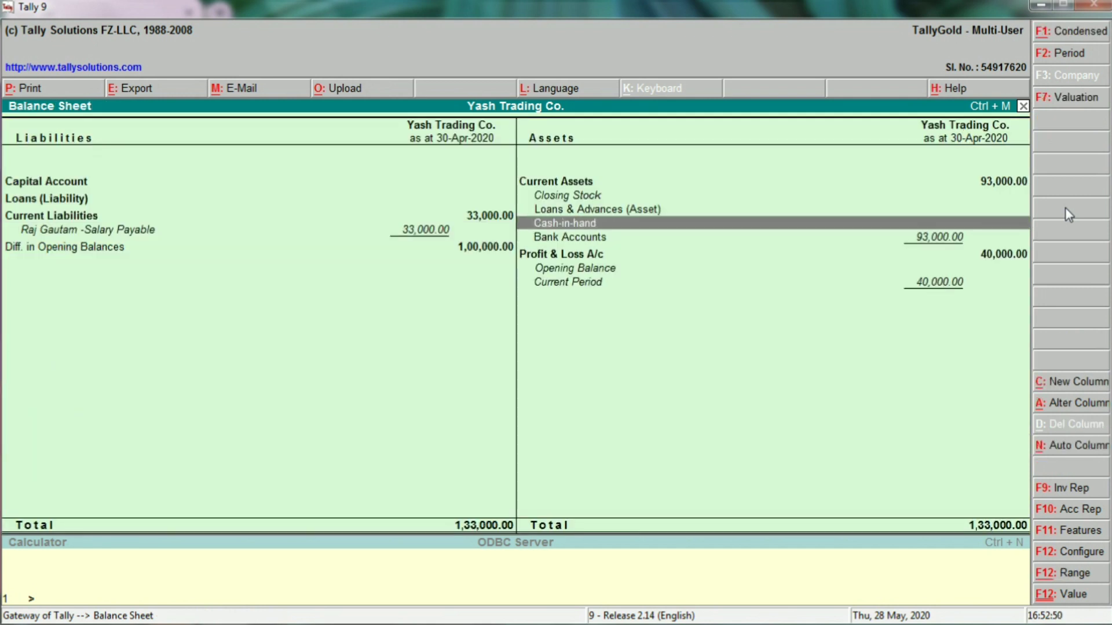
key(Up)
key(Return)
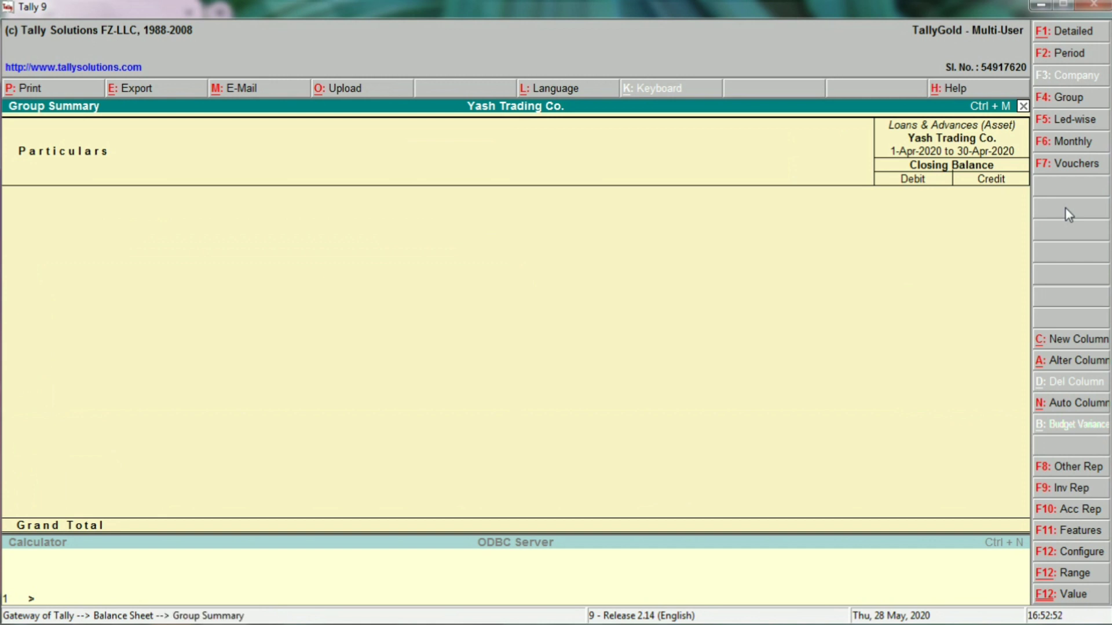
key(Escape)
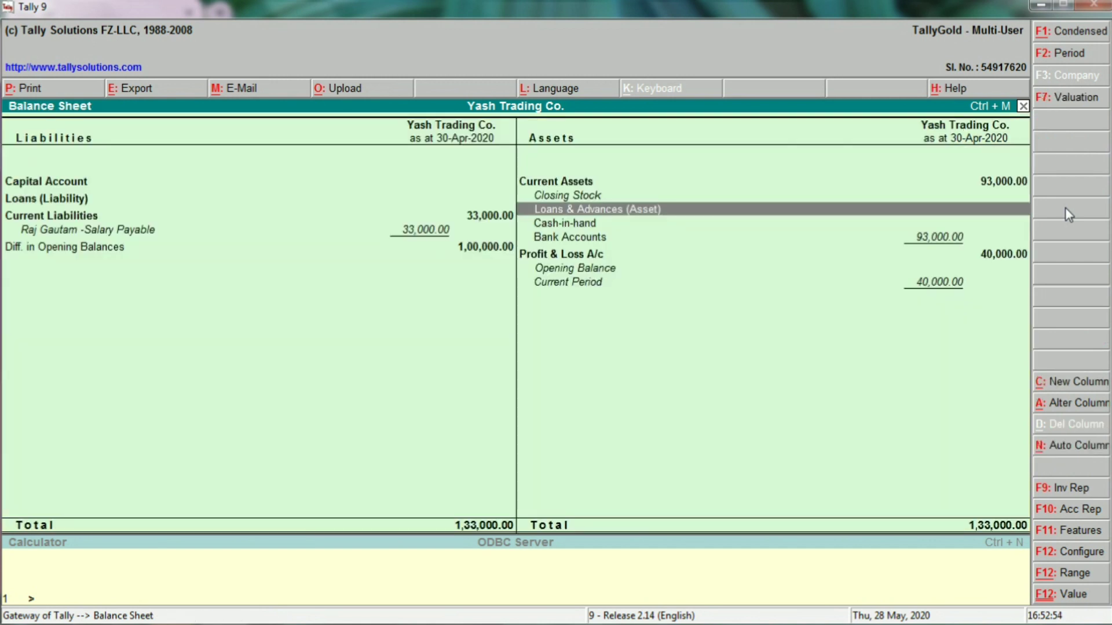
key(Return)
key(Escape)
key(Left)
key(Down)
key(Down)
key(Return)
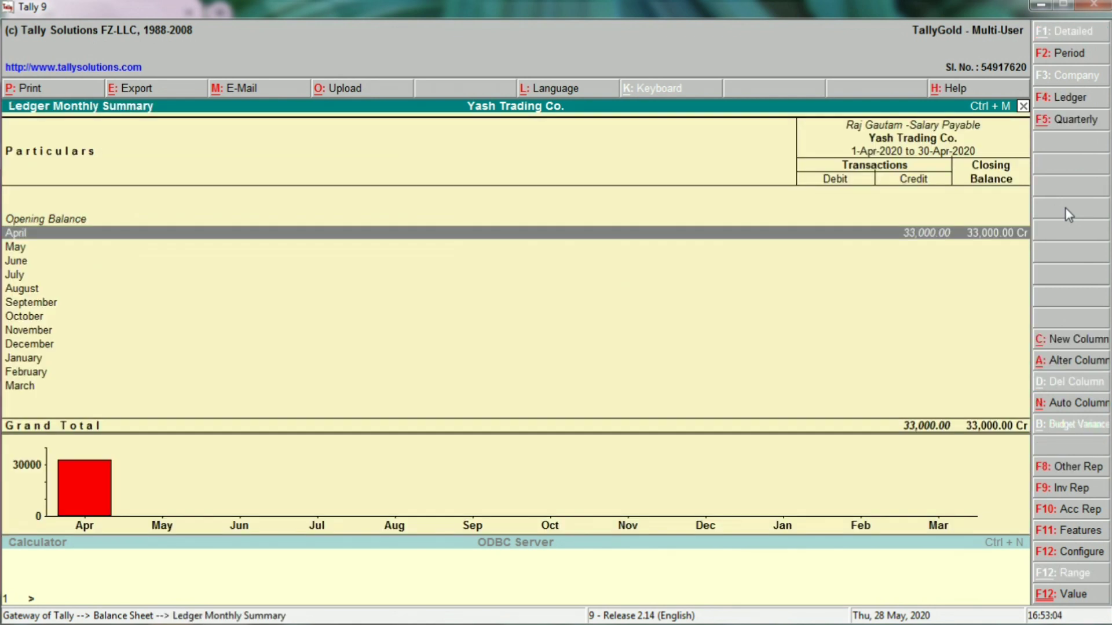
key(Return)
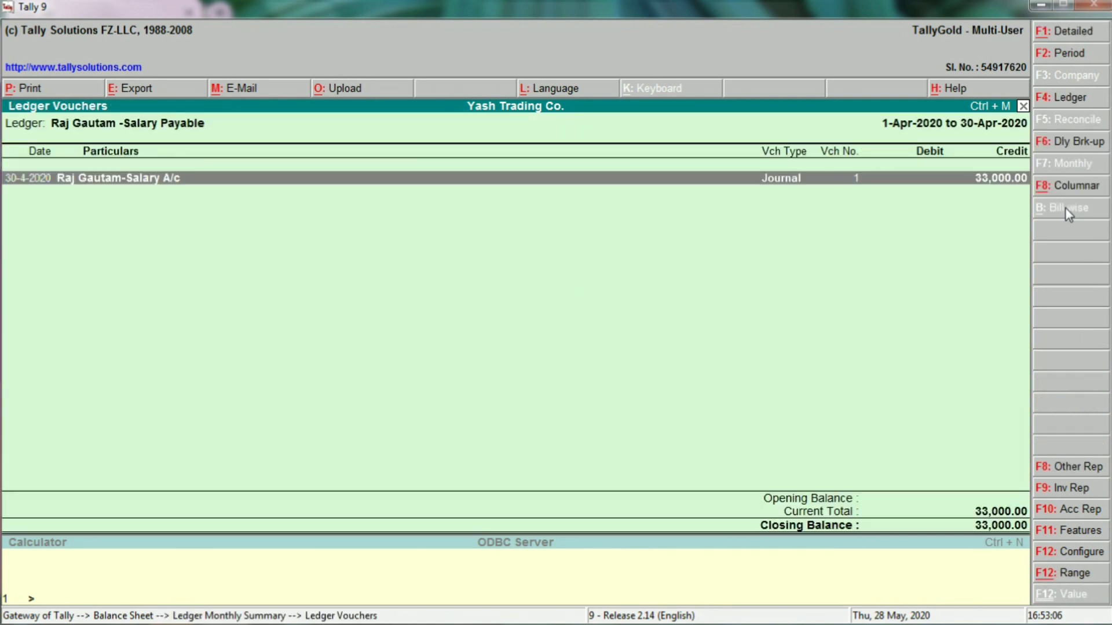
key(Return)
key(Escape)
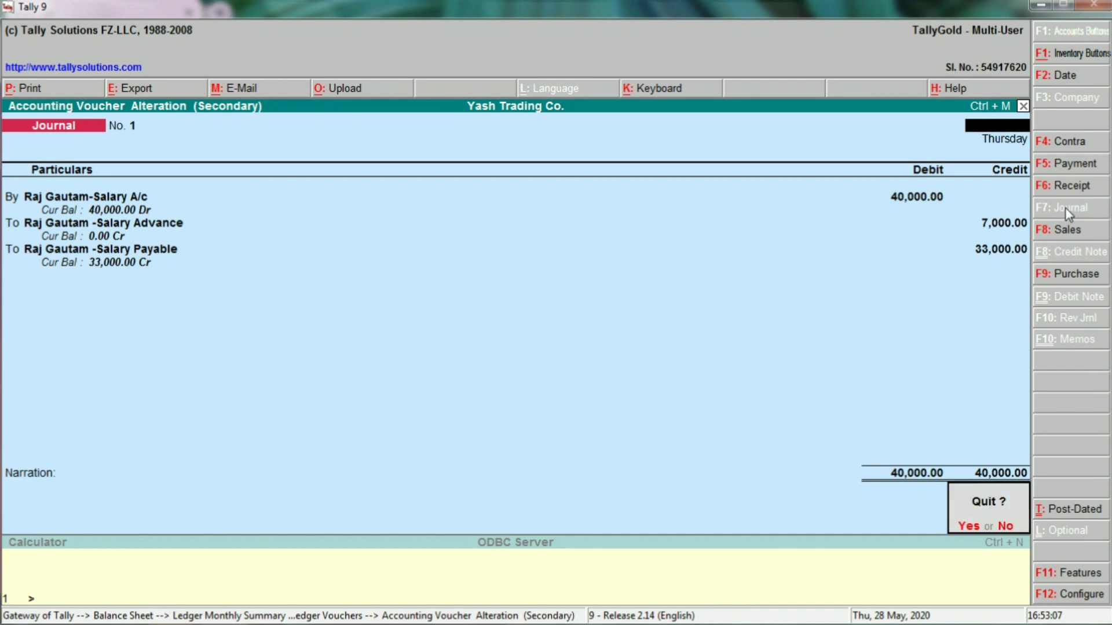
key(y)
key(Escape)
key(Escape)
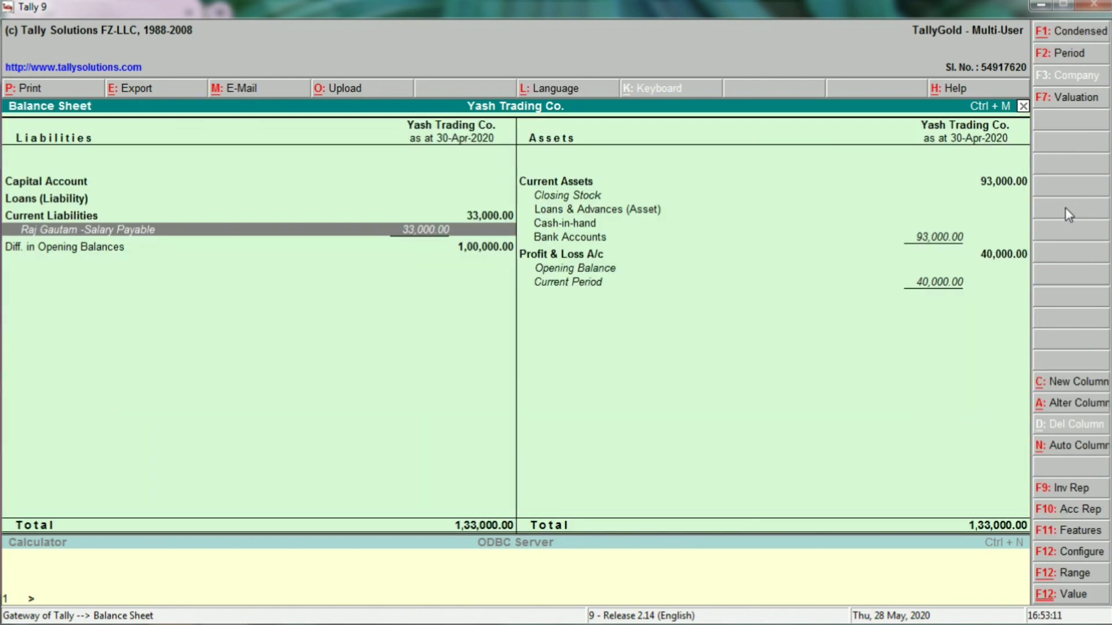
key(Escape)
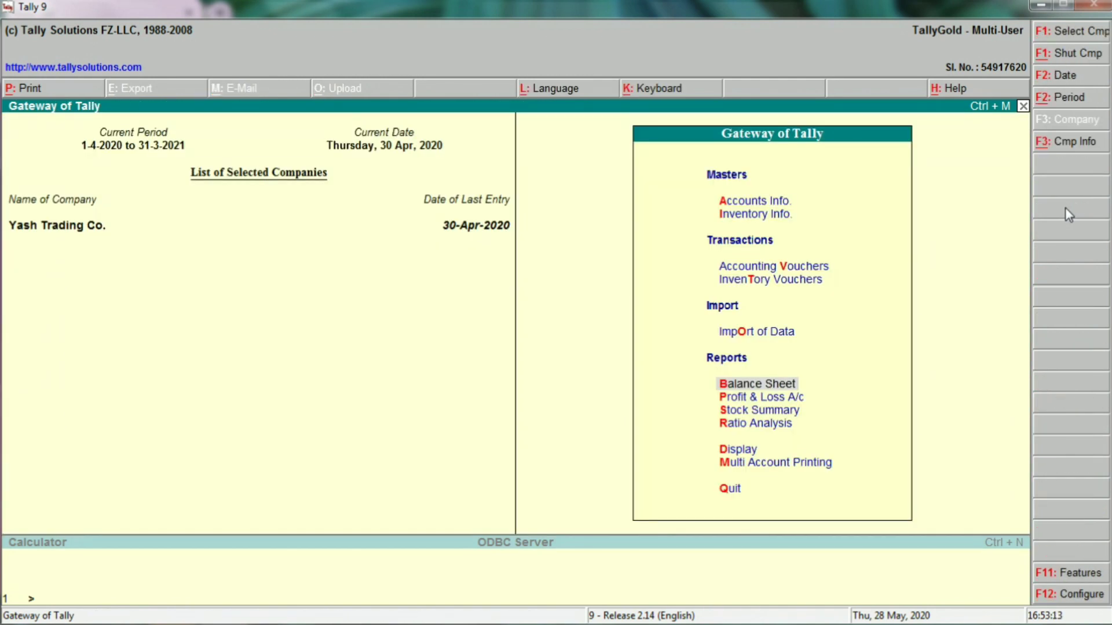
In Profit & Loss A/c, drill into the salary expense ledger down to April's salary journal voucher.
key(Down)
key(Return)
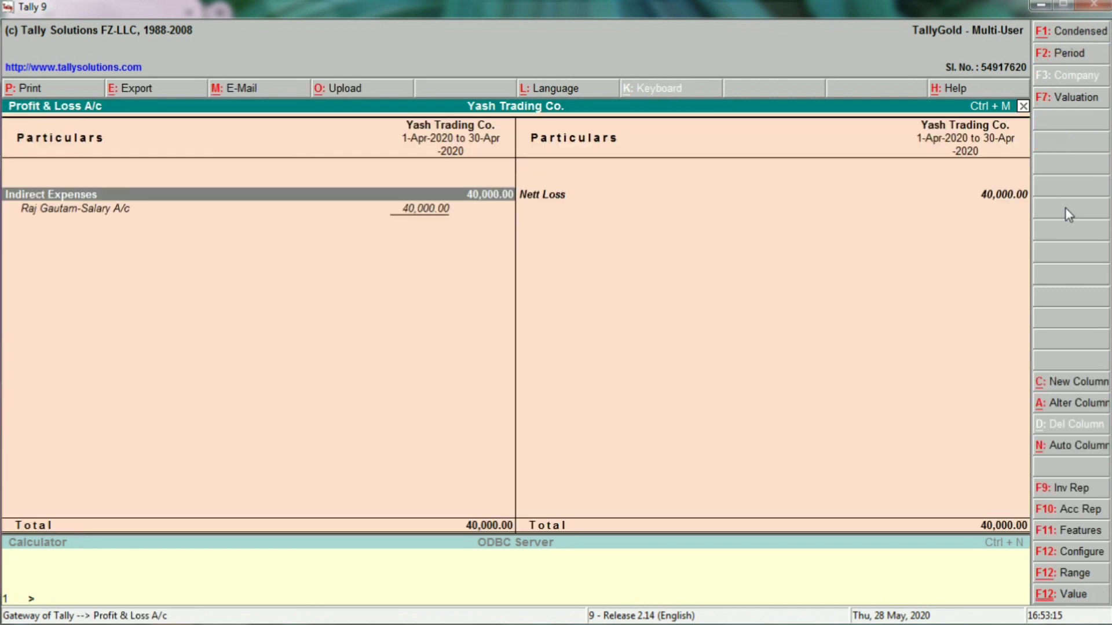
key(Down)
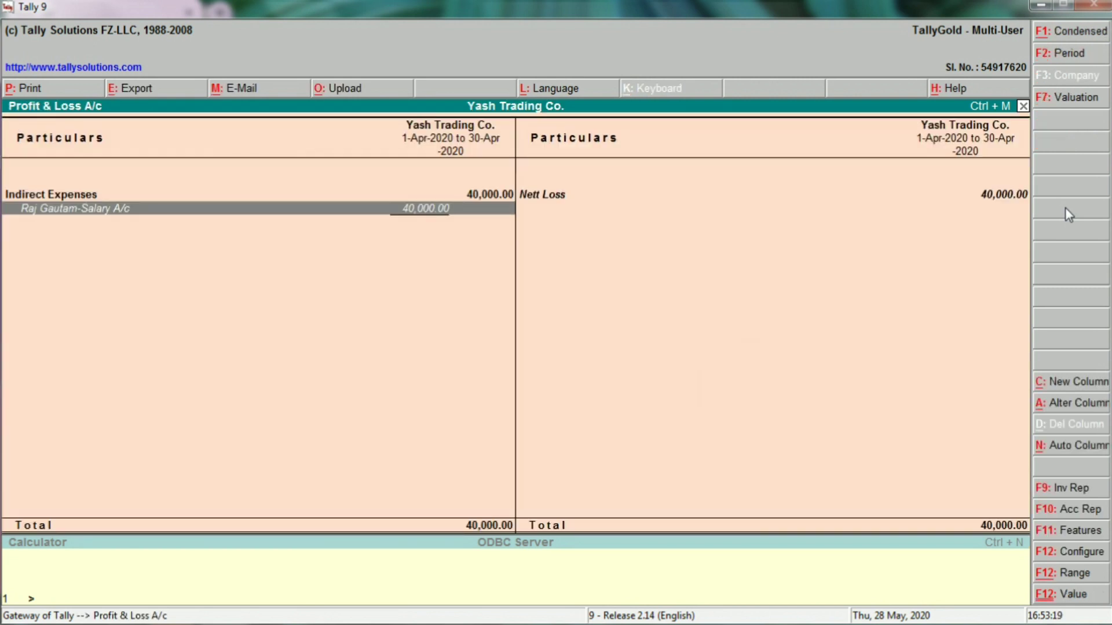
key(Return)
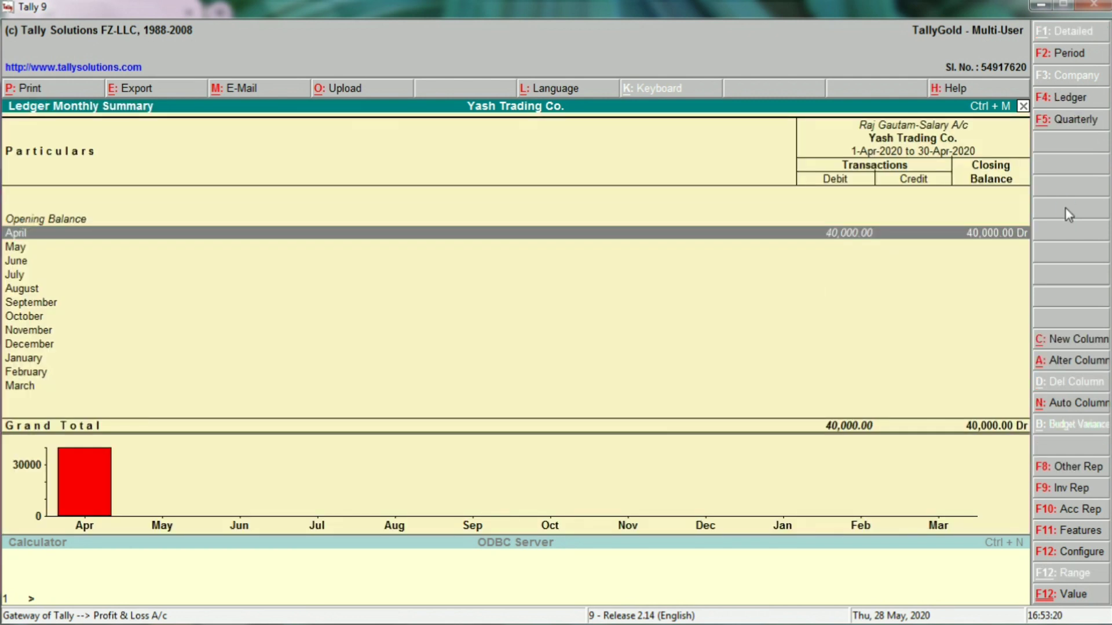
key(Return)
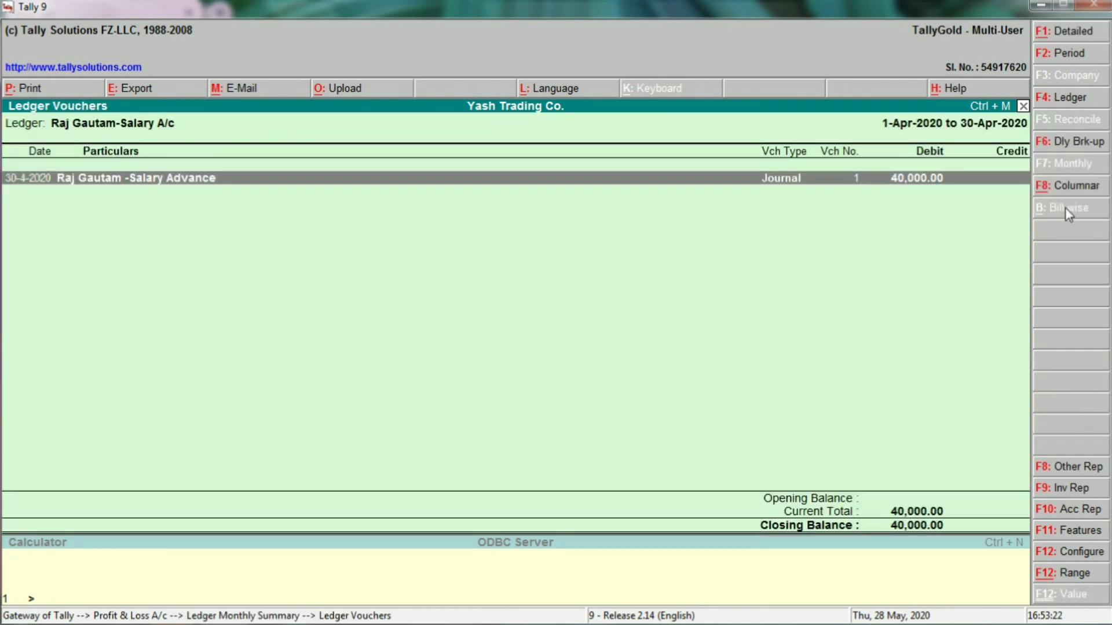
key(Return)
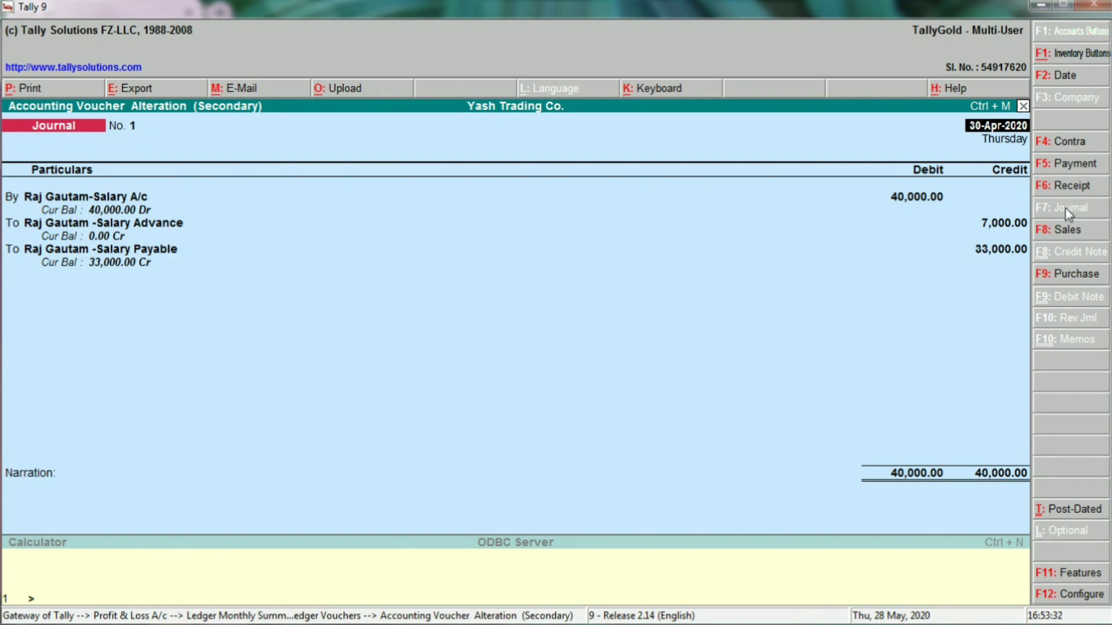
Leave the journal voucher unchanged and back out of the salary summary and Profit & Loss report.
key(Escape)
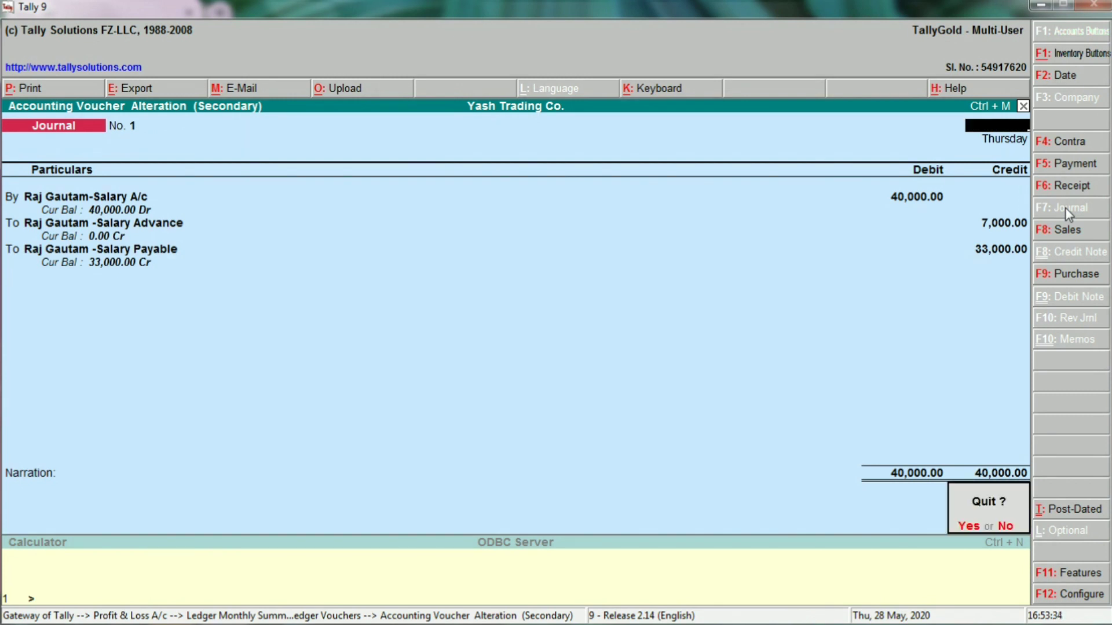
key(Return)
key(Escape)
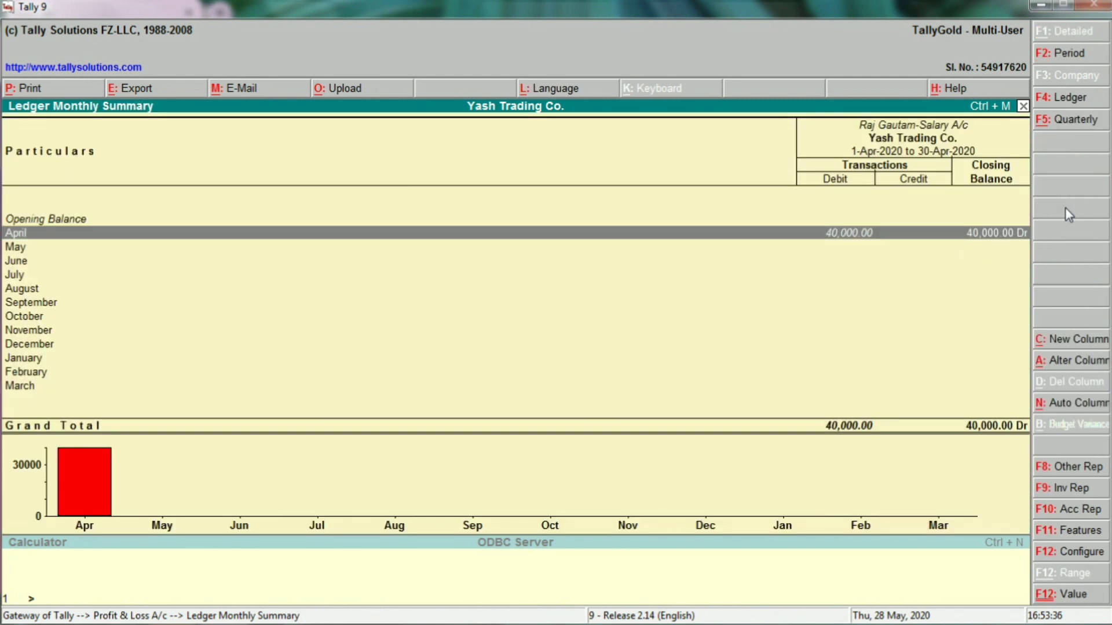
key(Escape)
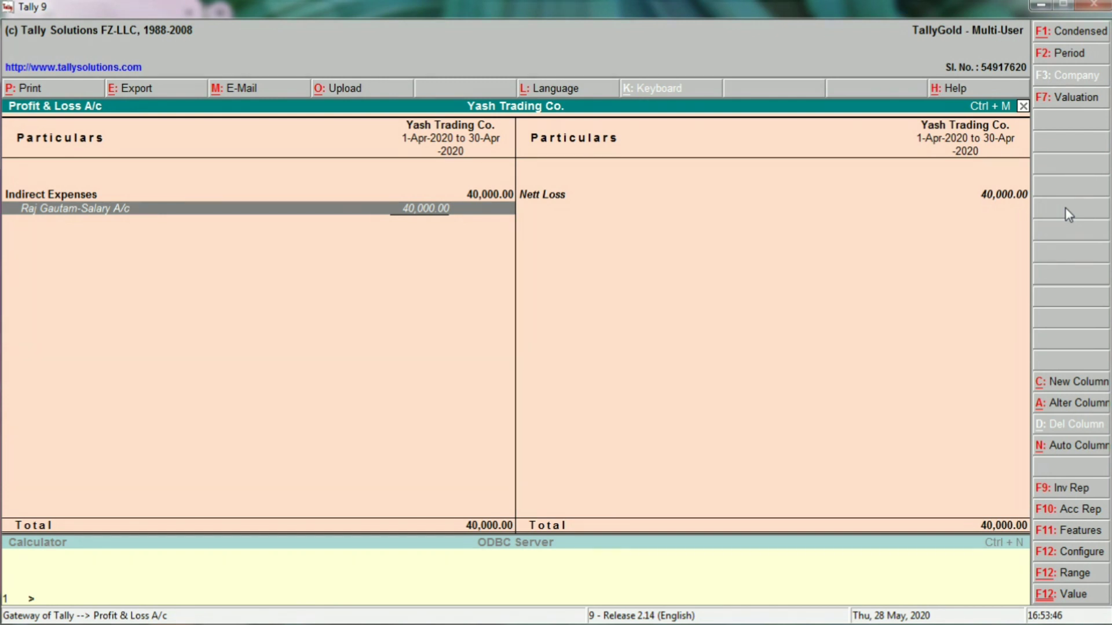
key(Escape)
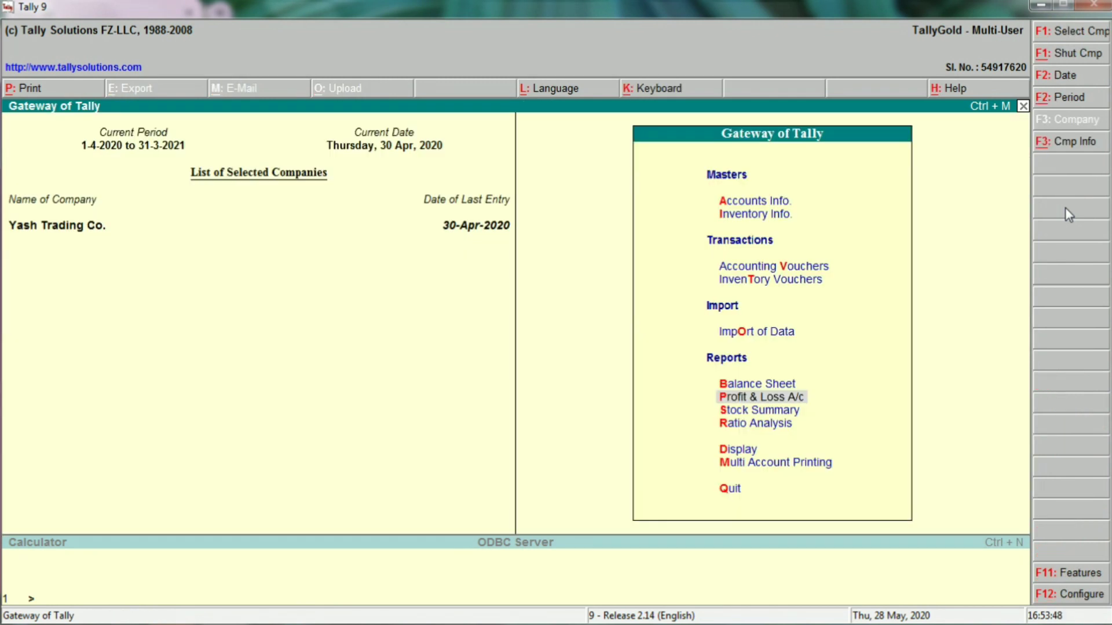
key(Up)
key(Up)
key(Up)
key(Up)
Start a Payment voucher dated 1-May-2020 paid from Punjab National Bank.
key(Return)
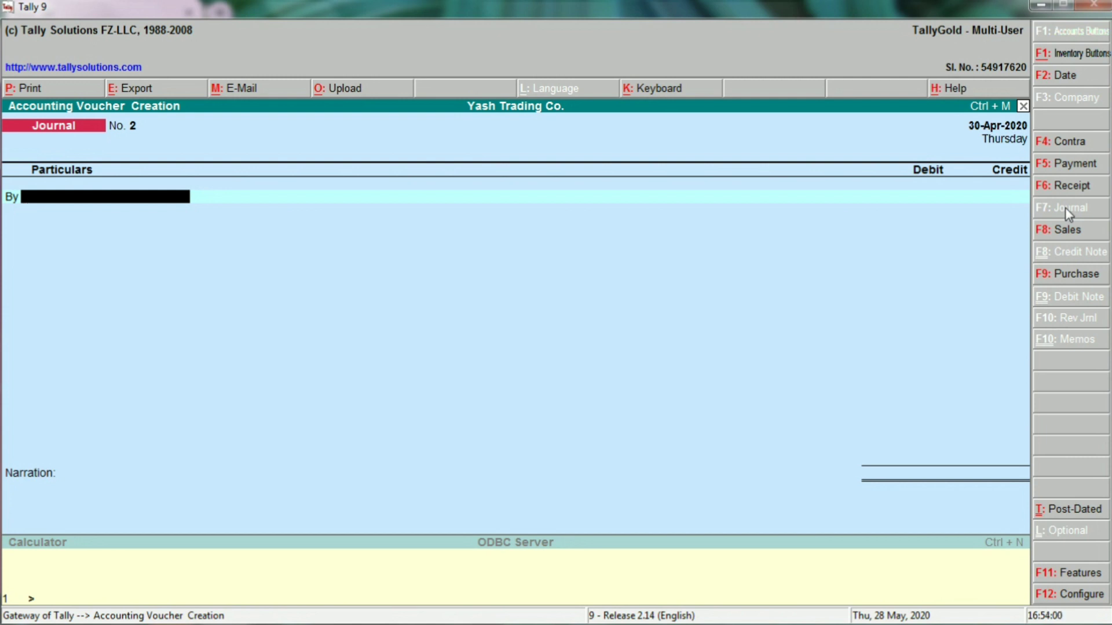
click(1068, 168)
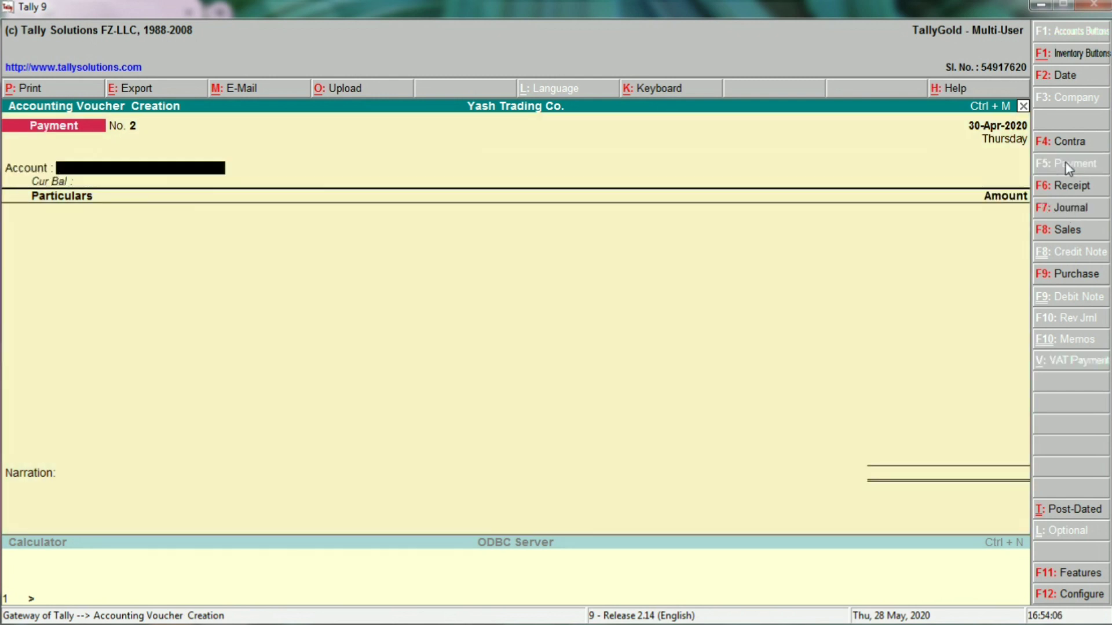
key(F2)
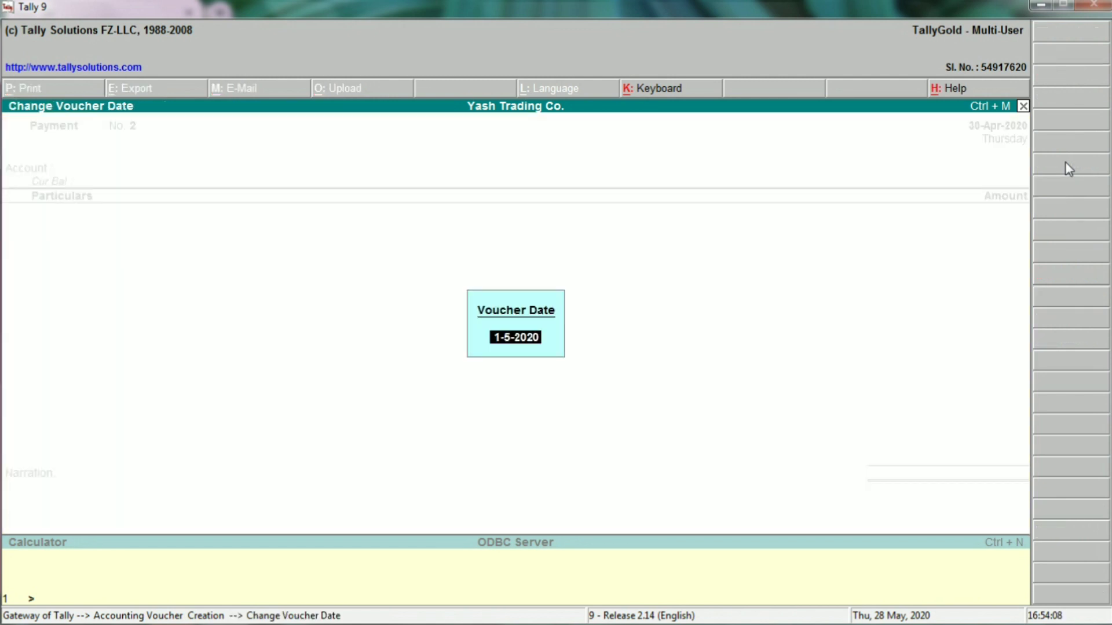
key(Return)
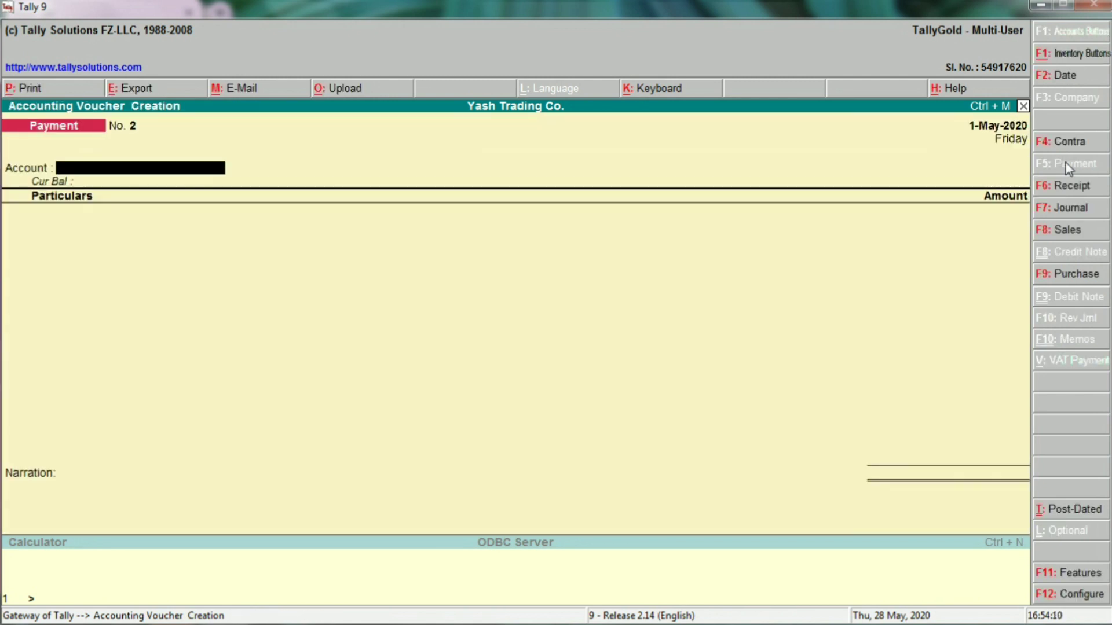
key(Return)
key(Down)
key(Down)
key(Return)
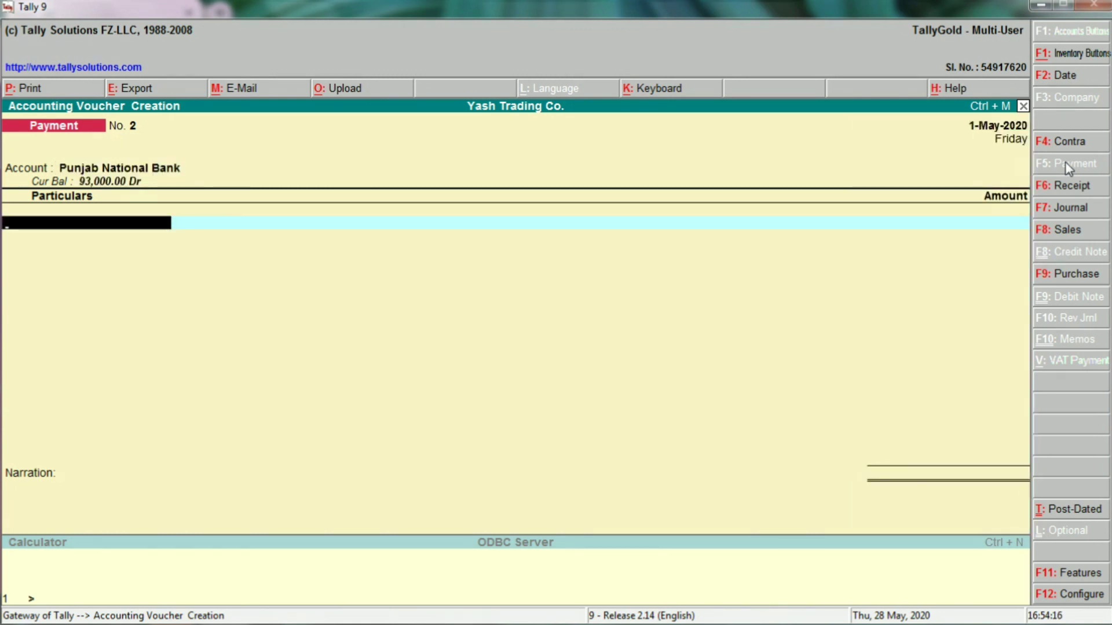
Debit the Salary Payable ledger with 33,000 and save the payment voucher.
text(s)
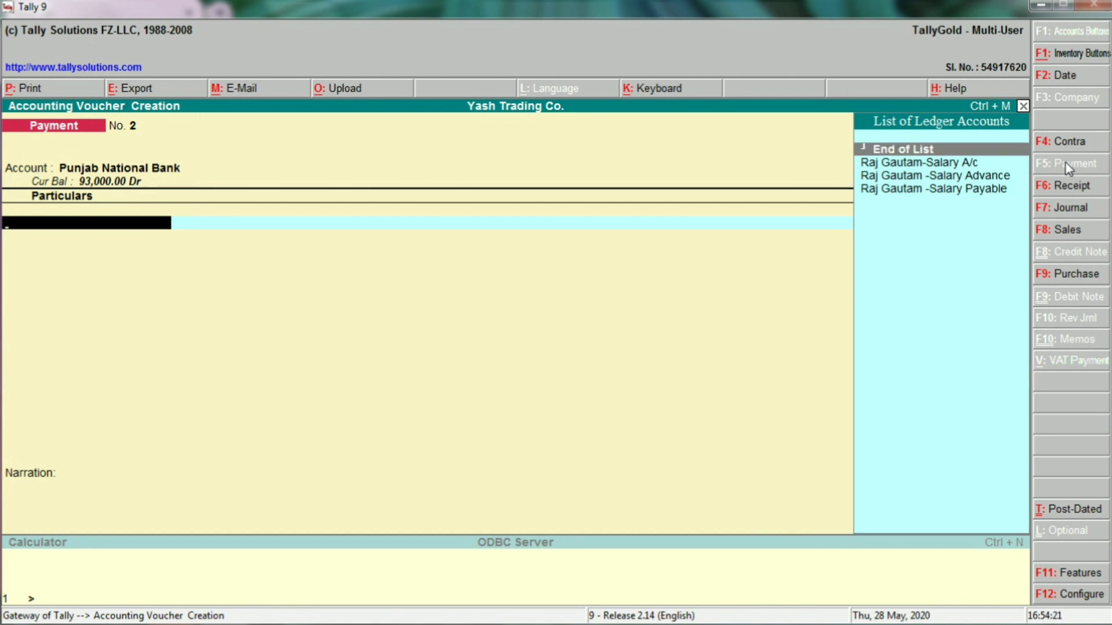
key(Down)
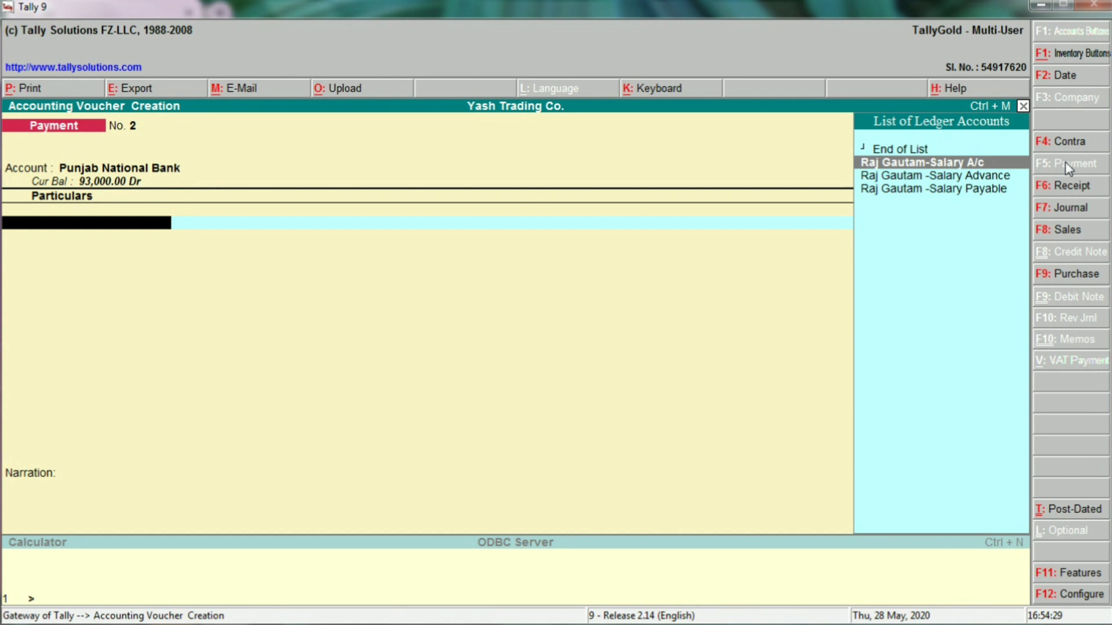
key(Down)
key(Down)
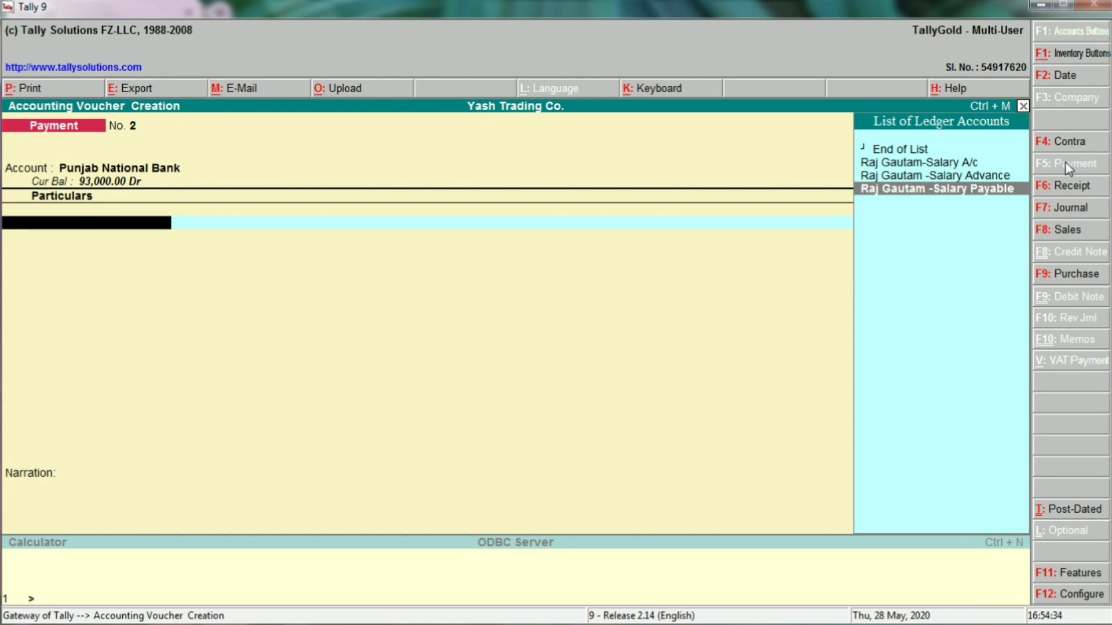
key(Return)
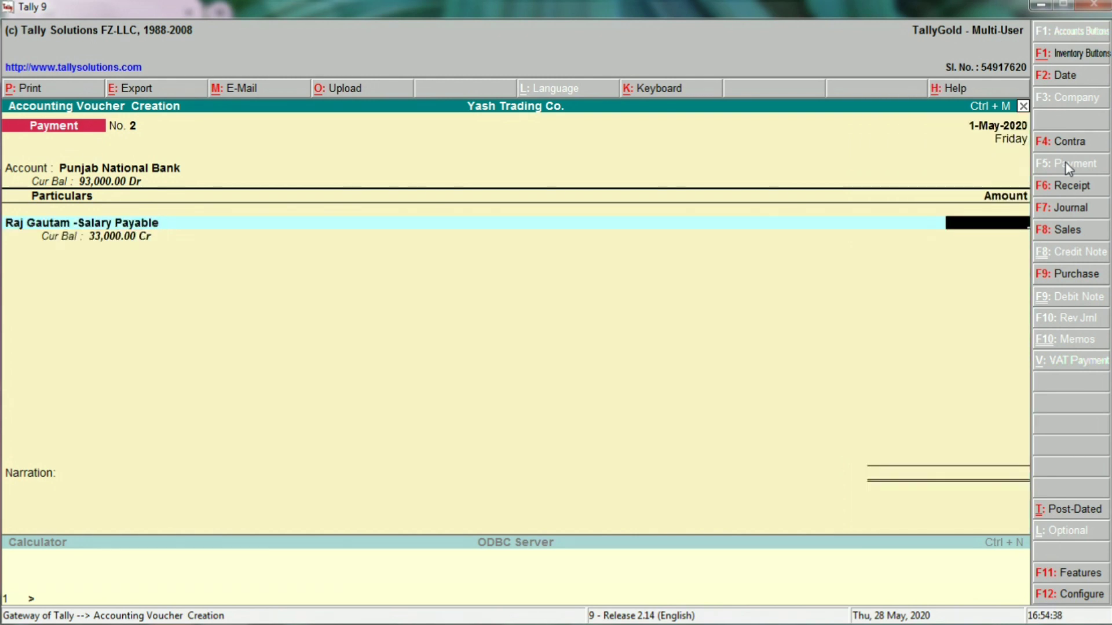
text(33000)
key(Return)
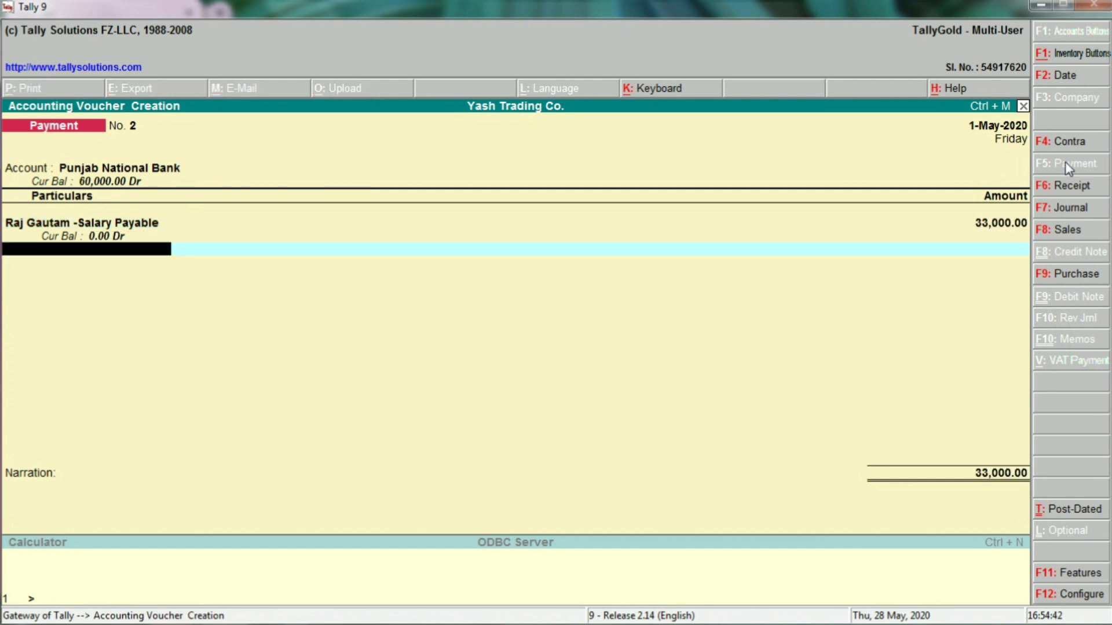
key(Return)
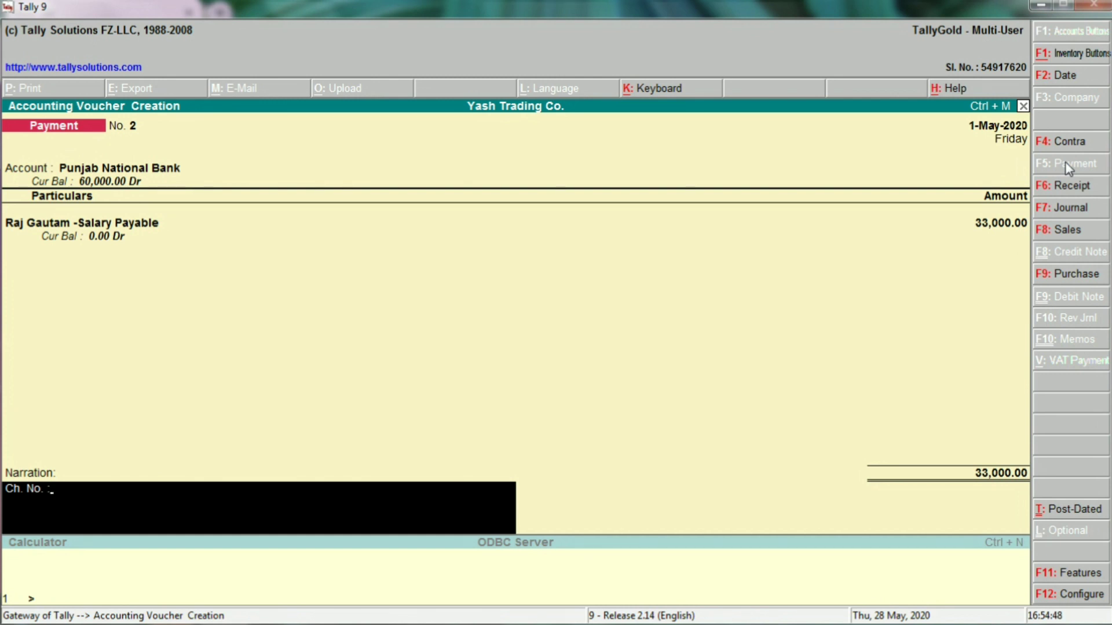
key(Return)
key(Return)
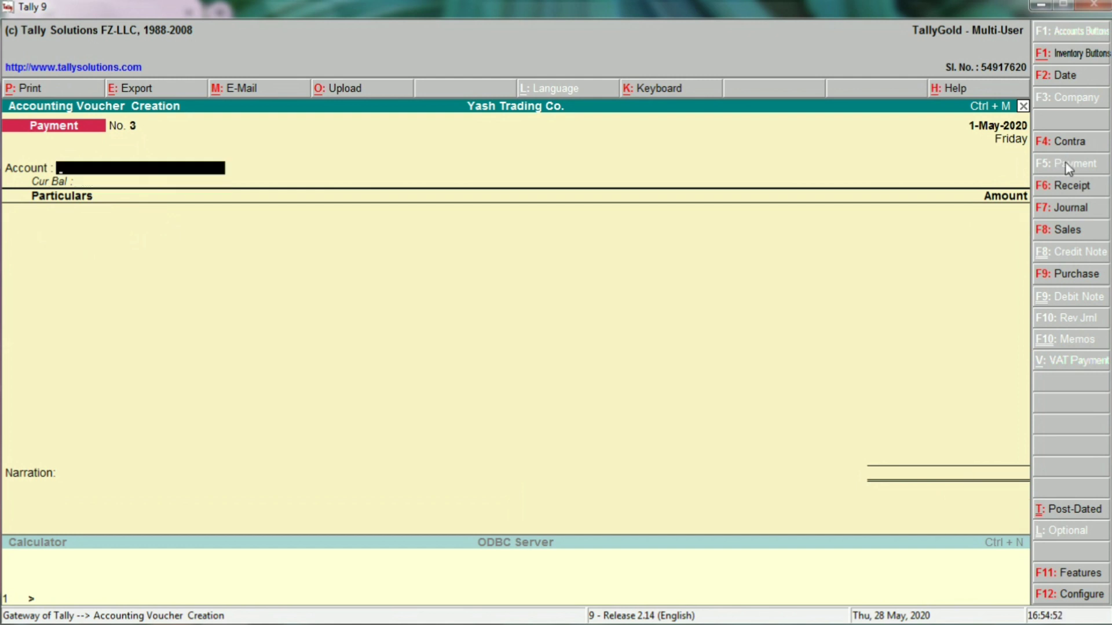
key(Escape)
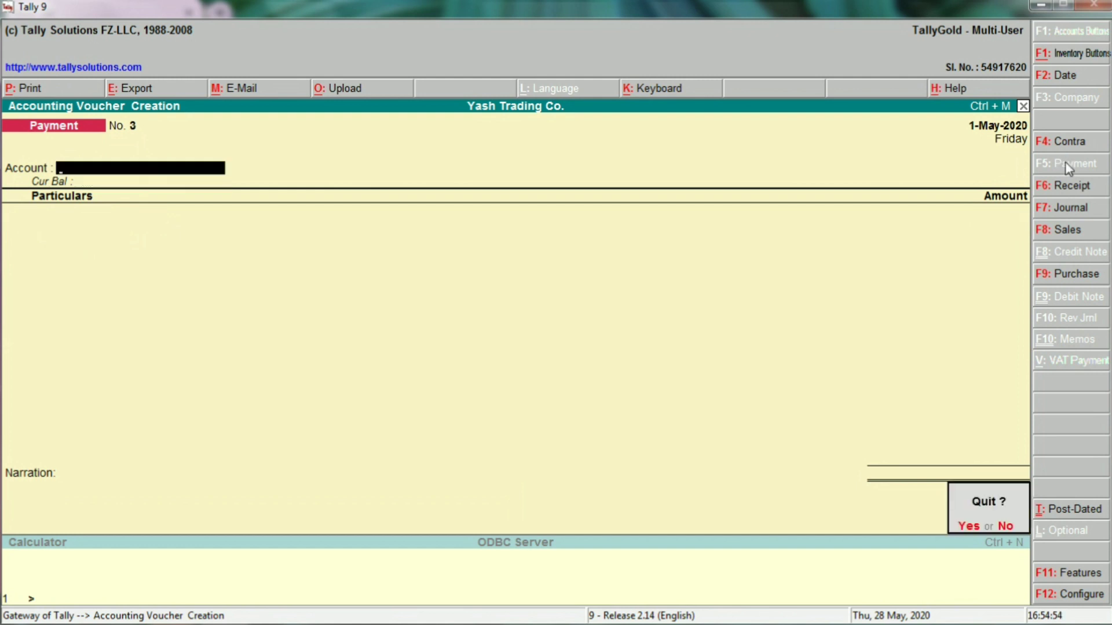
Check in the detailed Balance Sheet that Salary Payable is cleared by May's payment.
key(Return)
key(b)
key(alt+F1)
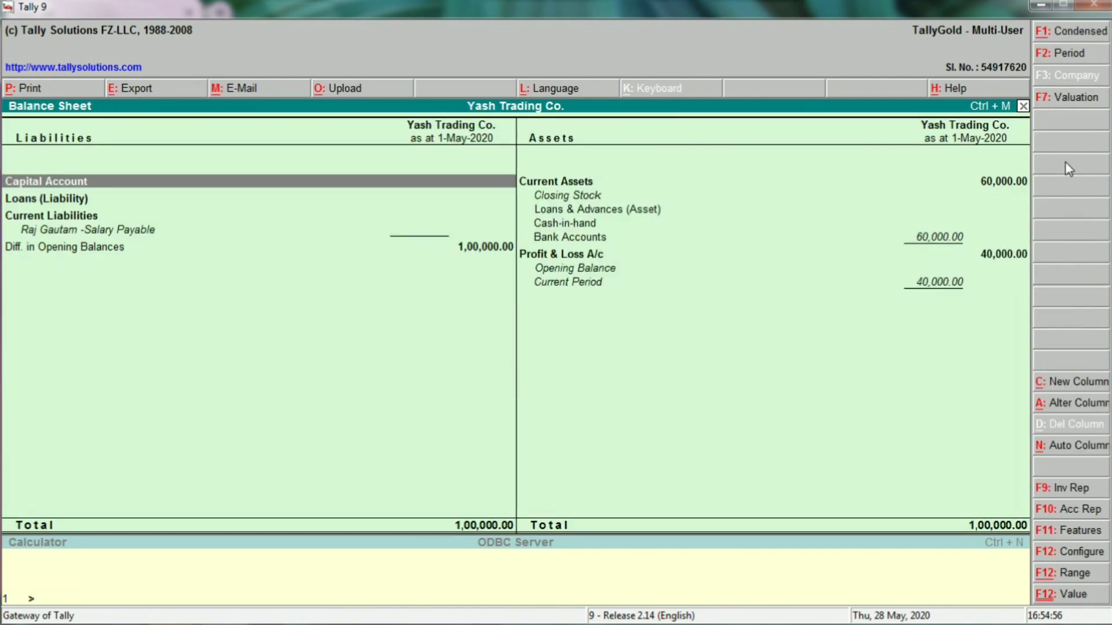
key(Down)
key(Down)
key(Down)
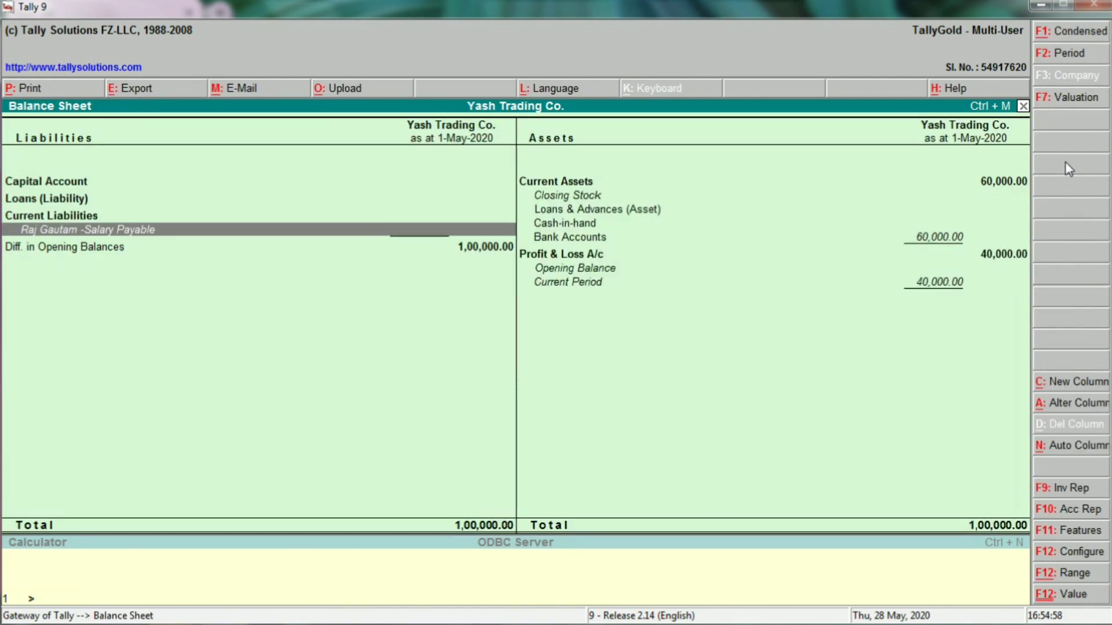
key(Return)
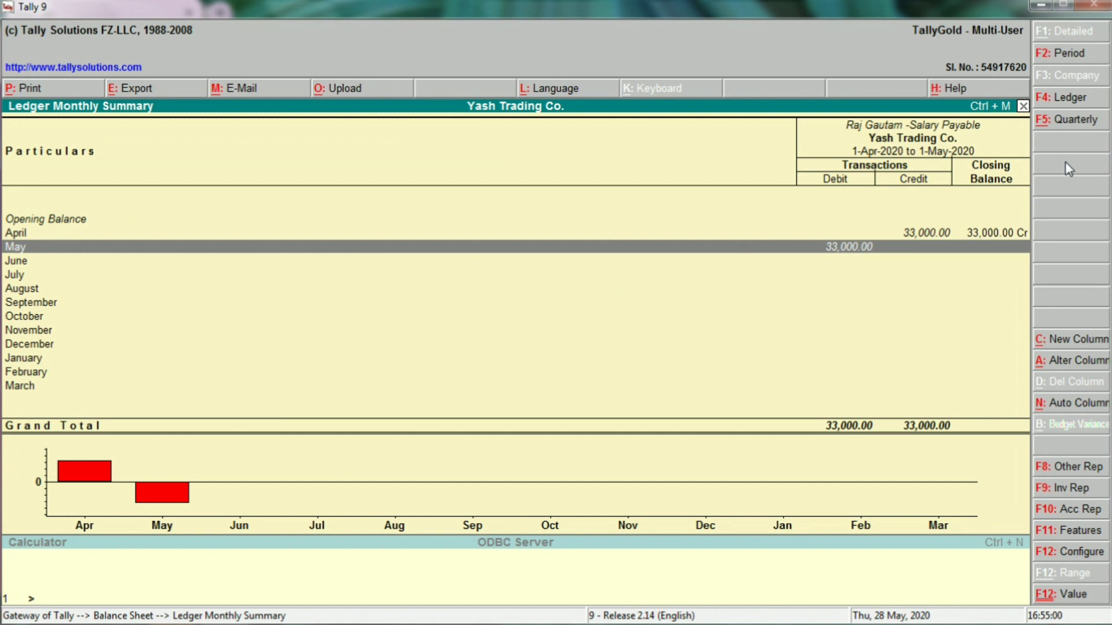
key(Return)
key(Escape)
key(Escape)
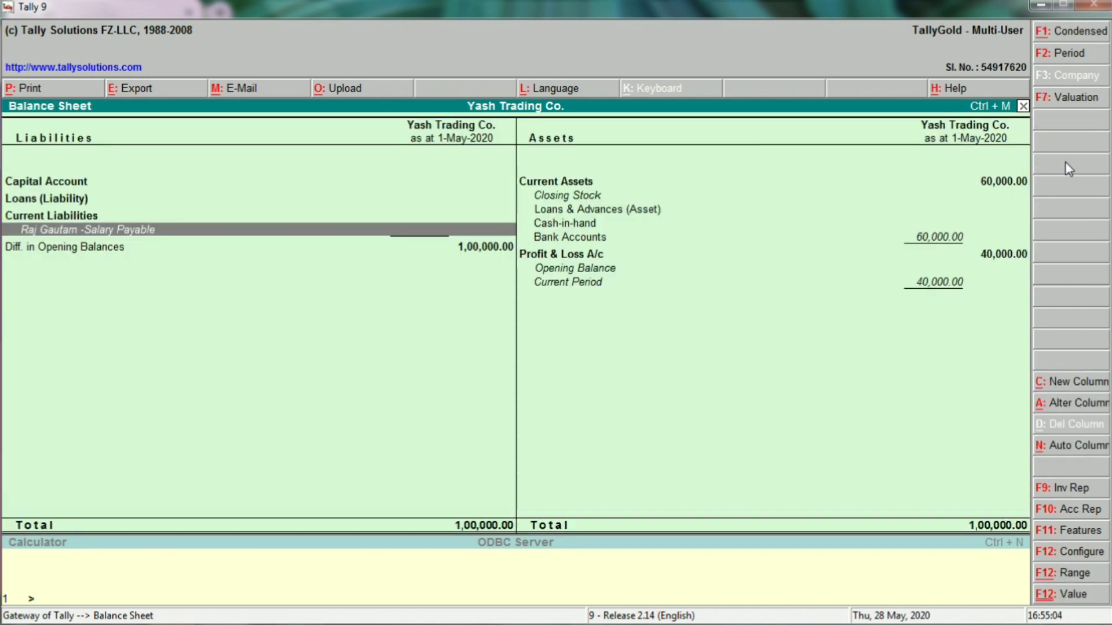
key(Escape)
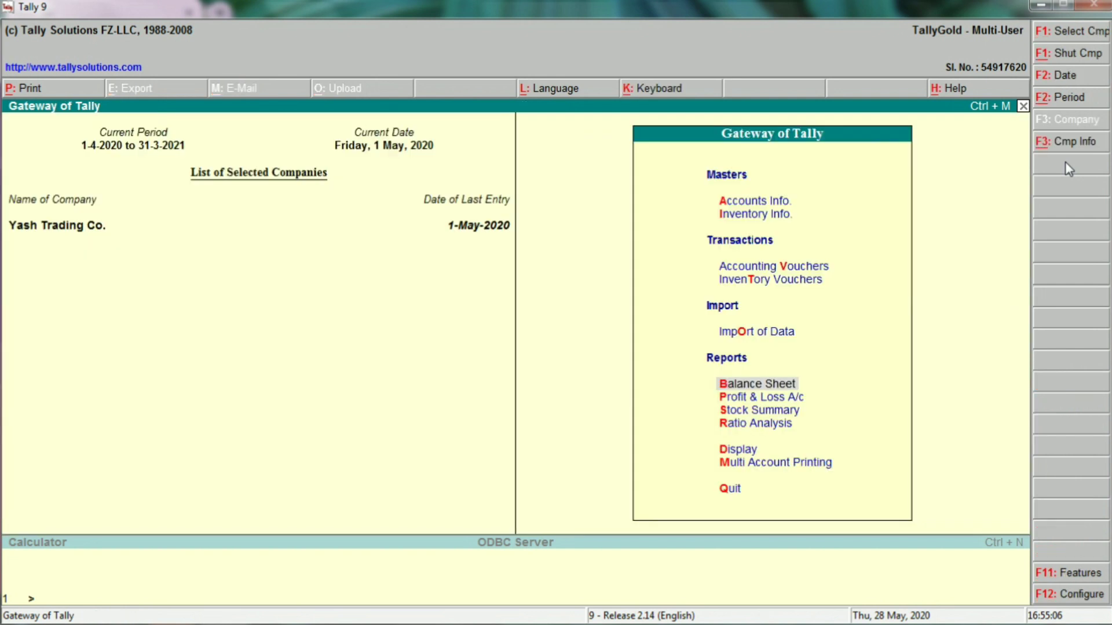
Verify the 40,000 salary expense in Profit & Loss by drilling into April's salary journal.
key(Down)
key(Return)
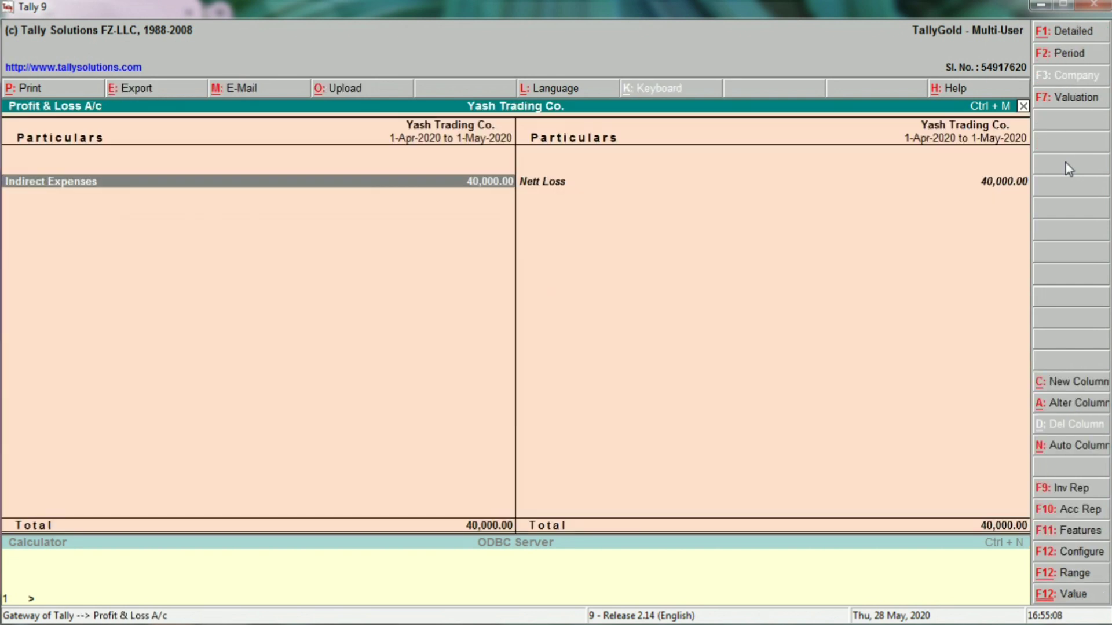
key(alt+F1)
key(Down)
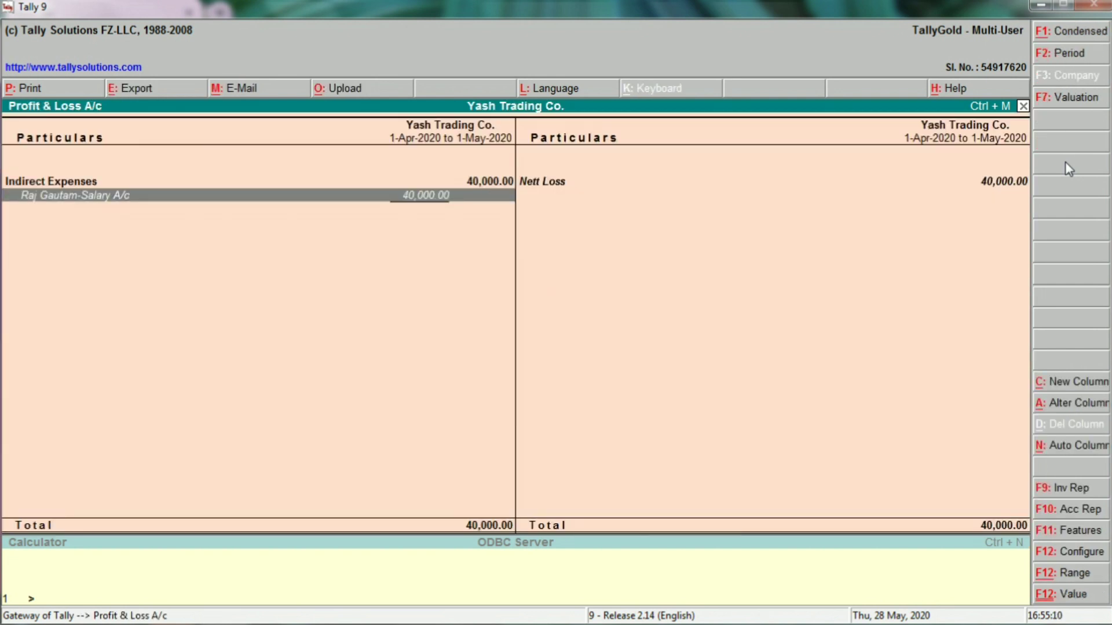
key(Return)
key(Up)
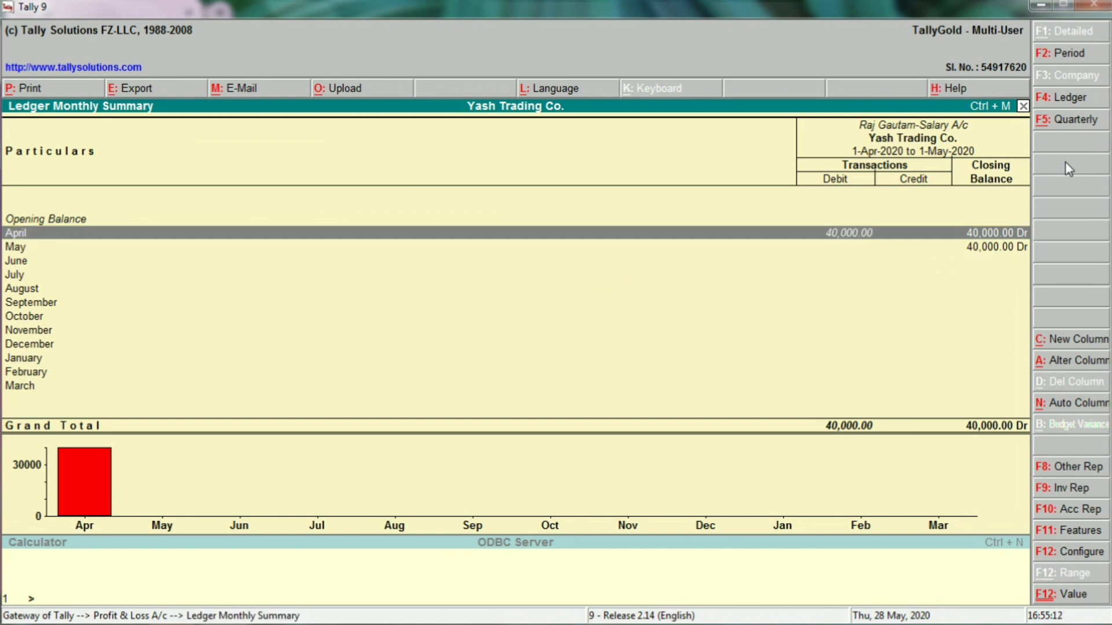
key(Return)
key(Return)
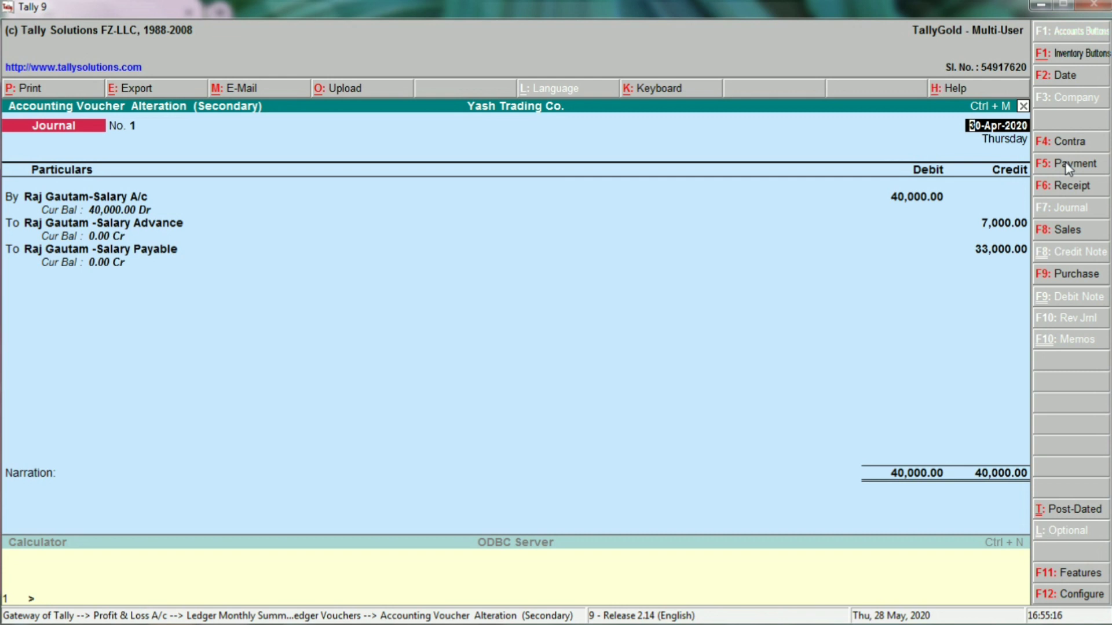
key(Escape)
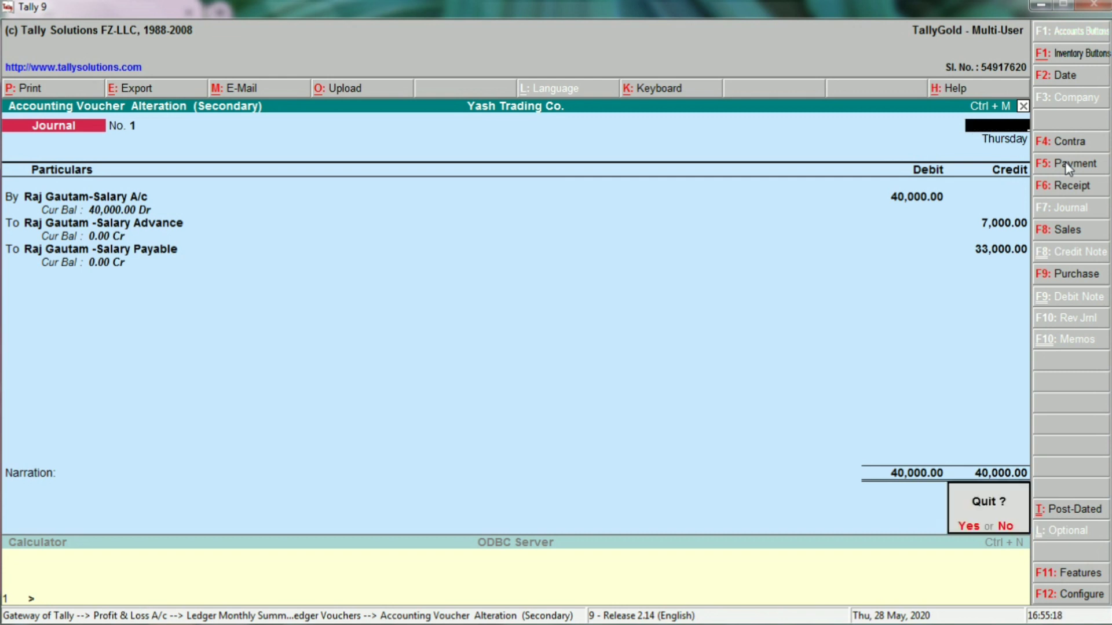
key(y)
key(Escape)
key(Escape)
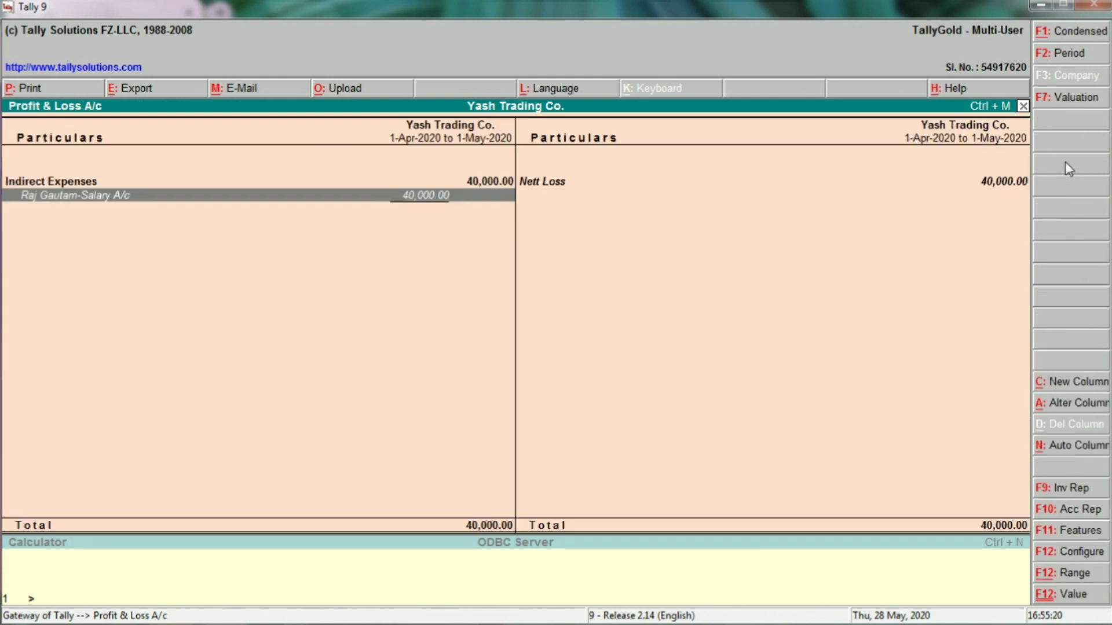
key(Escape)
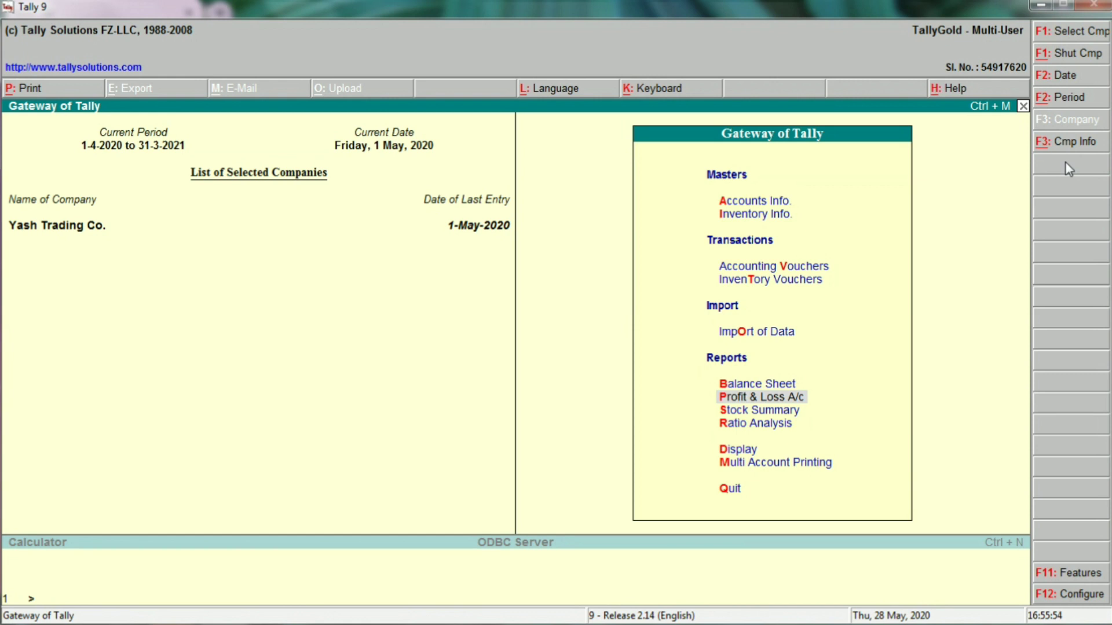
Switch from Tally to another window with Alt+Tab.
key(alt+Tab)
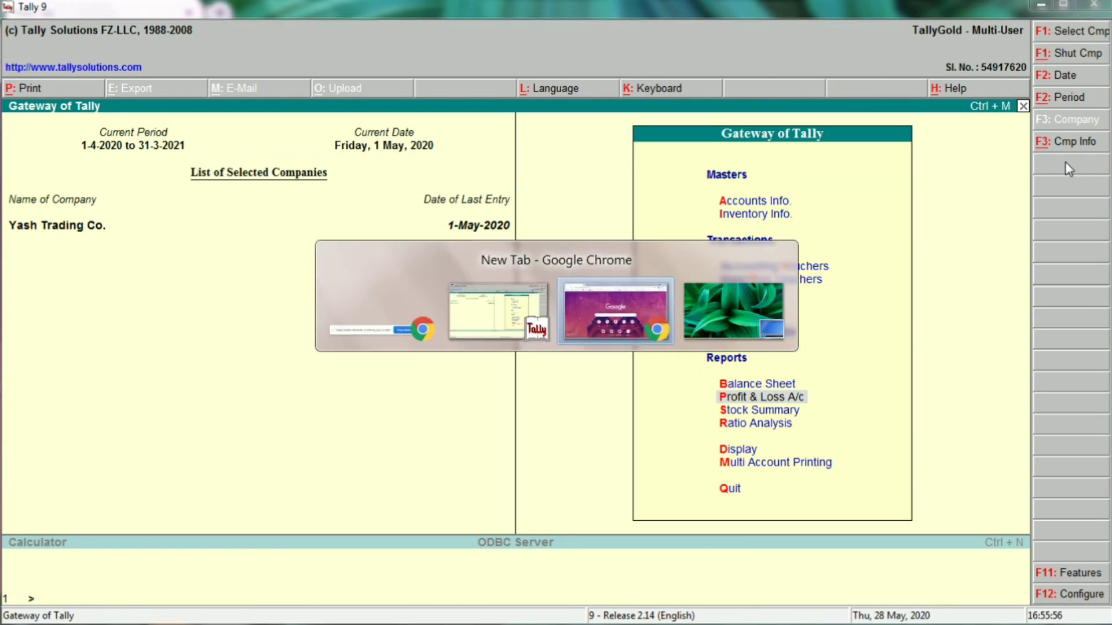